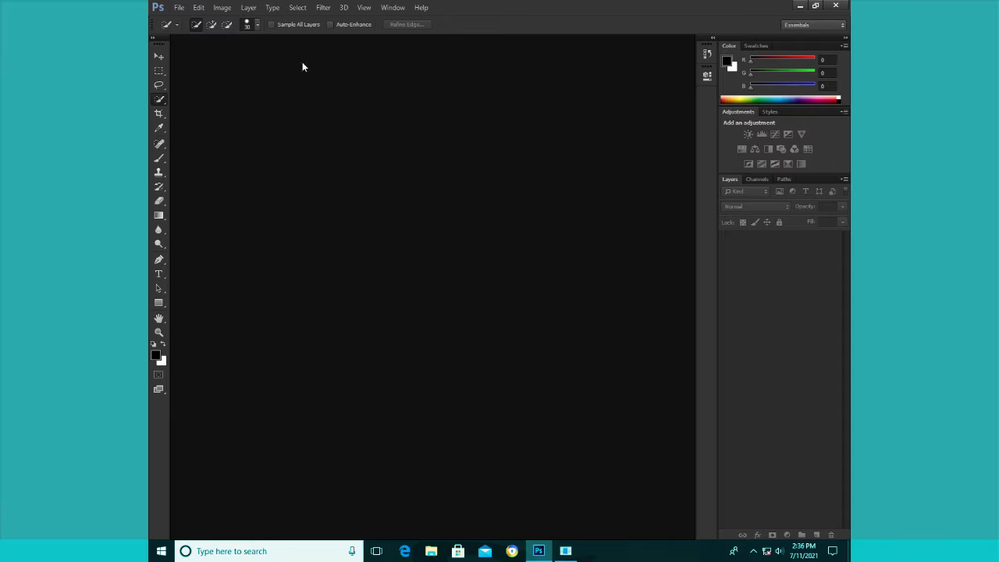
# Step: Open the sea turtle PSD and slightly enlarge the cut-out turtle on Layer 1 copy
pyautogui.click(179, 8)
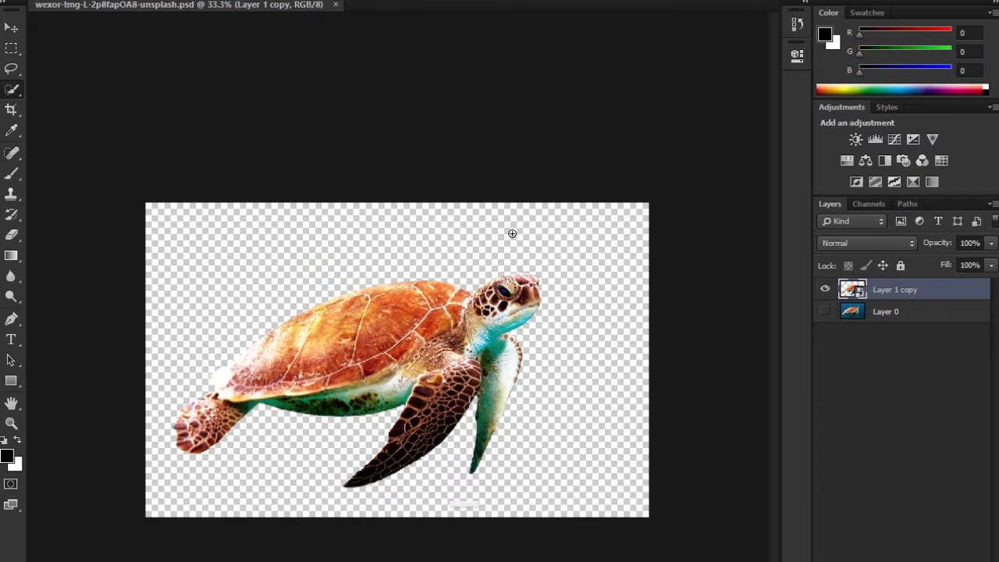
pyautogui.press('v')
pyautogui.hotkey('ctrl', 't')
pyautogui.moveTo(540, 273); pyautogui.dragTo(589, 261)
pyautogui.press('Return')
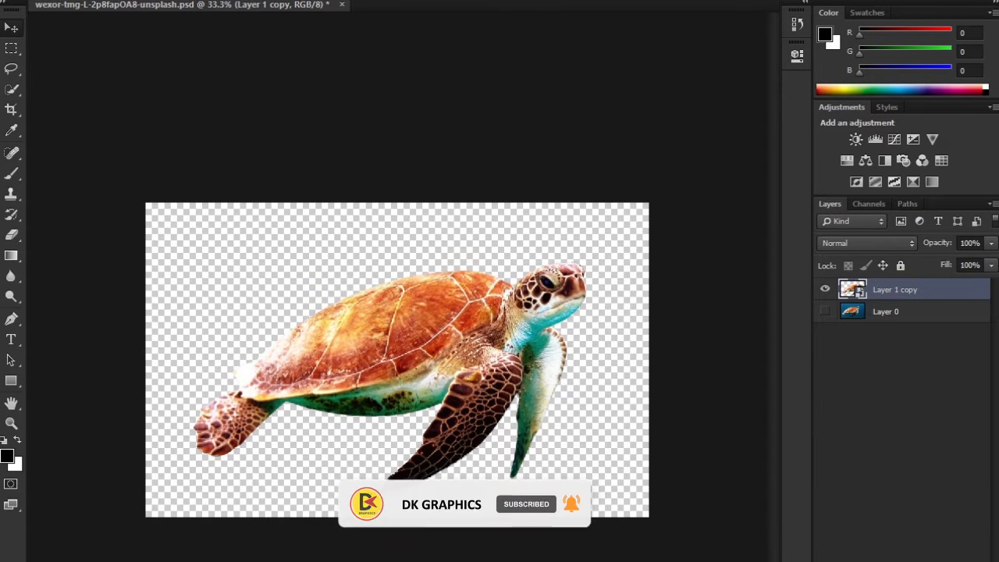
# Step: Place the dark teal underwater photo above the turtle and scale it to cover the whole canvas
pyautogui.click(39, 0)
pyautogui.click(78, 226)
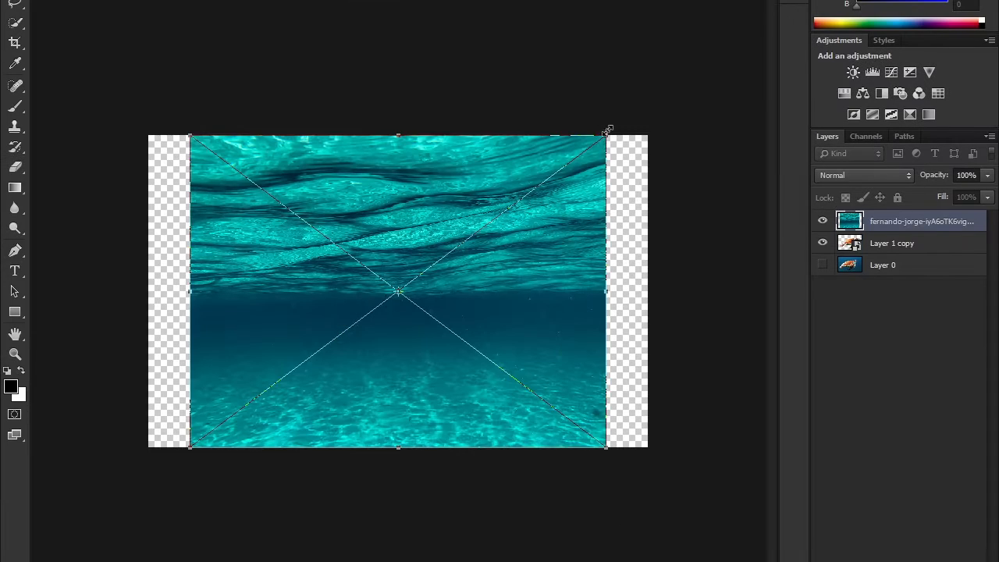
pyautogui.moveTo(607, 129); pyautogui.dragTo(669, 122)
pyautogui.press('Return')
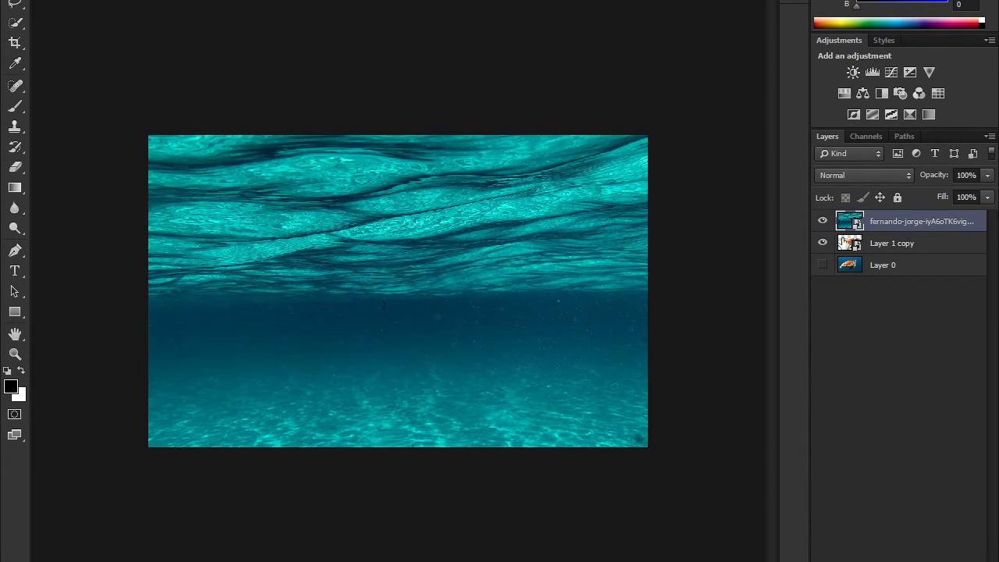
# Step: Mask the teal underwater photo to the turtle's outline, then unlink the mask and reposition the photo inside it
pyautogui.keyDown('ctrl'); pyautogui.click(851, 246); pyautogui.keyUp('ctrl')
pyautogui.click(923, 556)
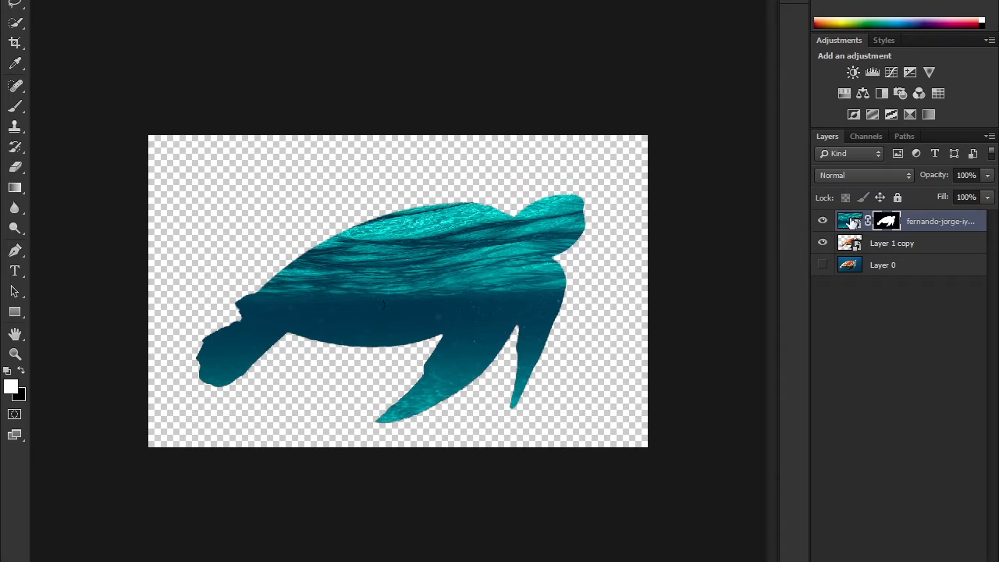
pyautogui.click(867, 221)
pyautogui.moveTo(476, 260); pyautogui.dragTo(476, 286)
pyautogui.hotkey('ctrl', 'z')
pyautogui.moveTo(356, 245); pyautogui.dragTo(418, 255)
# Step: Paint black on the teal photo's mask with an enlarged soft brush to uncover the turtle's shell and head
pyautogui.click(888, 224)
pyautogui.press('x')
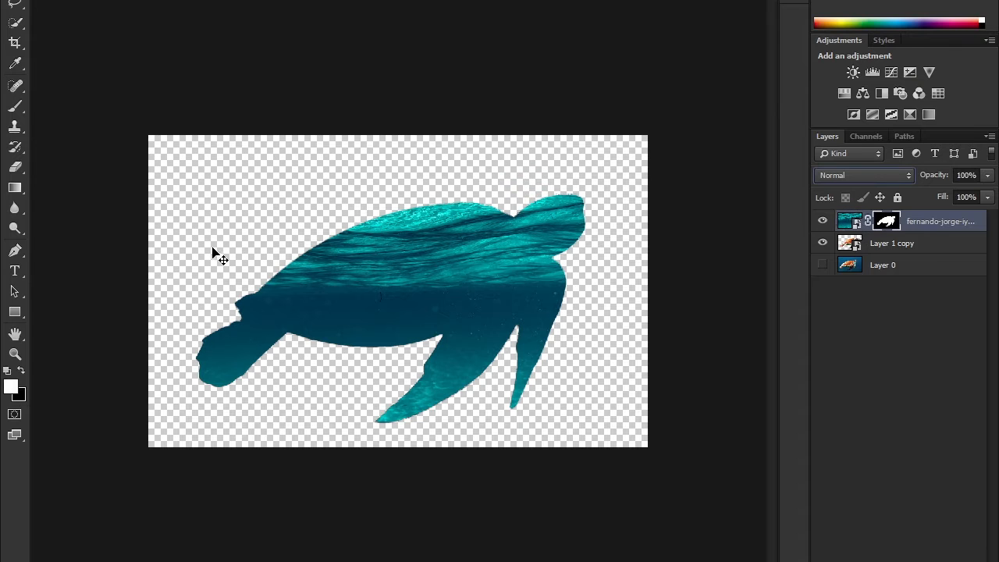
pyautogui.press('x')
pyautogui.press(']')
pyautogui.press(']')
pyautogui.press(']')
pyautogui.press(']')
pyautogui.press(']')
pyautogui.moveTo(270, 253)
pyautogui.mouseDown()
pyautogui.moveTo(295, 232)
pyautogui.moveTo(567, 209)
pyautogui.moveTo(264, 204)
pyautogui.moveTo(567, 192)
pyautogui.moveTo(379, 188)
pyautogui.moveTo(293, 203)
pyautogui.moveTo(537, 169)
pyautogui.mouseUp()
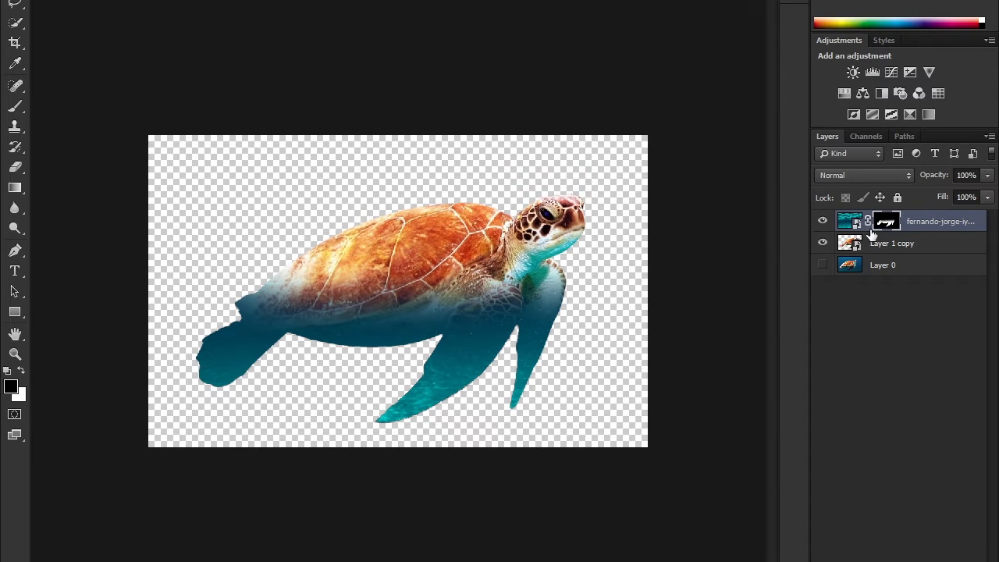
# Step: Place the sandy seabed photo on top, enlarge it and move it up so the sand covers the turtle
pyautogui.click(37, 1)
pyautogui.click(63, 173)
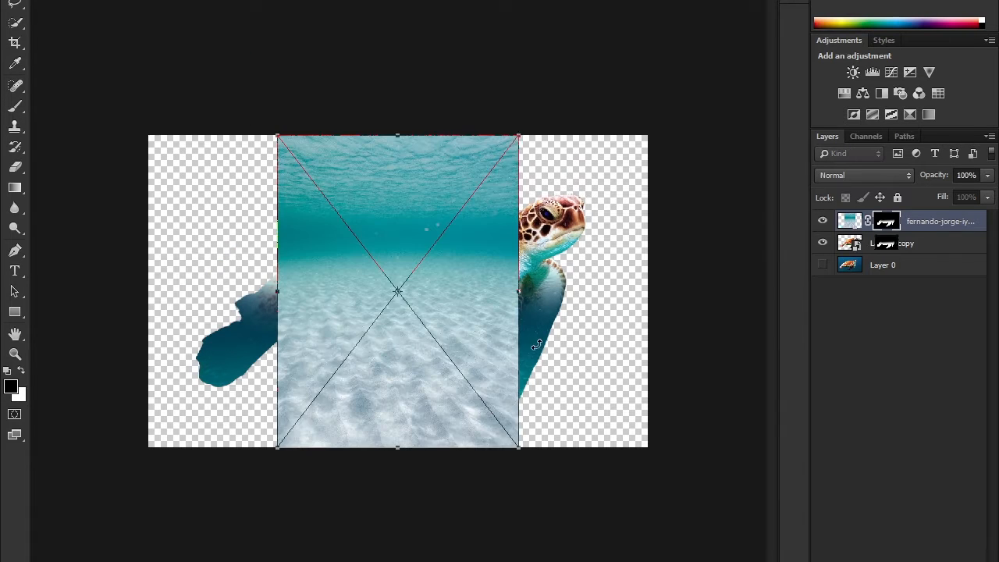
pyautogui.moveTo(518, 135); pyautogui.dragTo(651, 76)
pyautogui.moveTo(497, 284); pyautogui.dragTo(498, 183)
pyautogui.press('Return')
# Step: Mask the seabed photo to the turtle's outline and shift the unlinked photo down inside the mask
pyautogui.keyDown('ctrl'); pyautogui.click(856, 267); pyautogui.keyUp('ctrl')
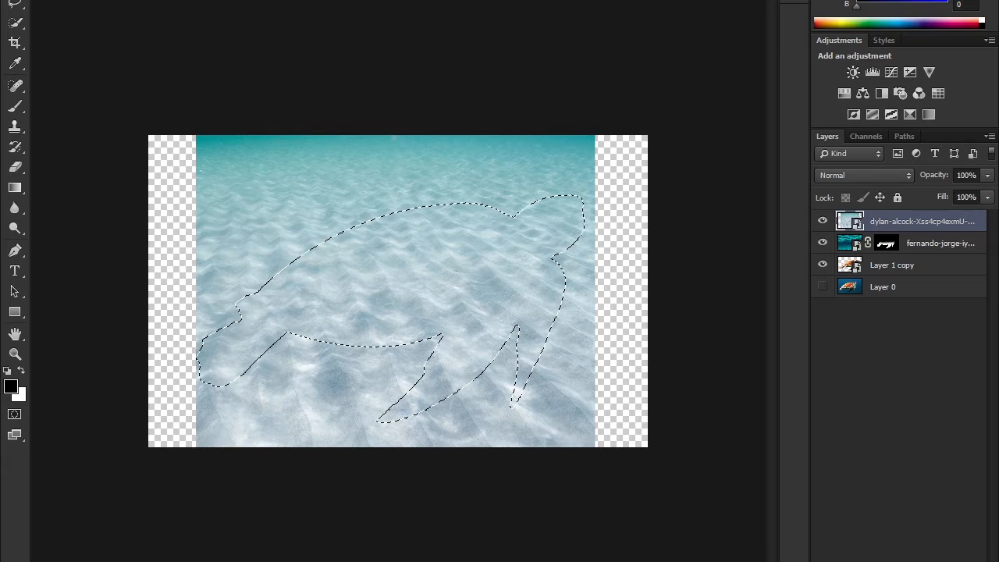
pyautogui.click(883, 559)
pyautogui.click(868, 222)
pyautogui.click(849, 221)
pyautogui.moveTo(469, 273)
pyautogui.mouseDown()
pyautogui.moveTo(448, 335)
pyautogui.moveTo(469, 304)
pyautogui.moveTo(469, 313)
pyautogui.mouseUp()
# Step: Paint black on the seabed photo's mask across the upper body, keeping sand only on the flippers and tail
pyautogui.click(887, 221)
pyautogui.press('b')
pyautogui.moveTo(313, 242)
pyautogui.mouseDown()
pyautogui.moveTo(331, 249)
pyautogui.moveTo(229, 254)
pyautogui.moveTo(565, 232)
pyautogui.mouseUp()
# Step: Delete the teal photo's mask and replace it with a fresh mask made from the turtle's outline
pyautogui.click(891, 246)
pyautogui.press('Delete')
pyautogui.keyDown('ctrl'); pyautogui.click(850, 266); pyautogui.keyUp('ctrl')
pyautogui.click(880, 560)
# Step: Move the teal photo up and brush black on its mask over the upper shell and head
pyautogui.press('v')
pyautogui.moveTo(504, 335); pyautogui.dragTo(487, 257)
pyautogui.press('b')
pyautogui.moveTo(330, 183); pyautogui.dragTo(435, 177)
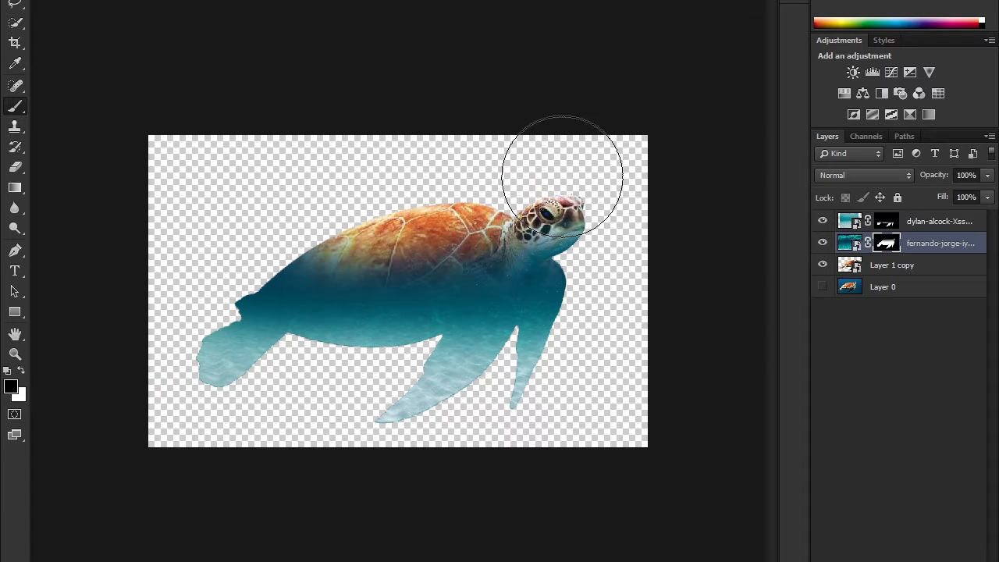
# Step: Try retouching the teal photo's mask around the middle of the shell with a smaller white brush
pyautogui.press('x')
pyautogui.click(354, 307)
pyautogui.hotkey('ctrl', 'z')
pyautogui.press('[')
pyautogui.press('[')
pyautogui.press('[')
pyautogui.press('[')
pyautogui.moveTo(356, 273); pyautogui.dragTo(473, 268)
pyautogui.hotkey('ctrl', 'z')
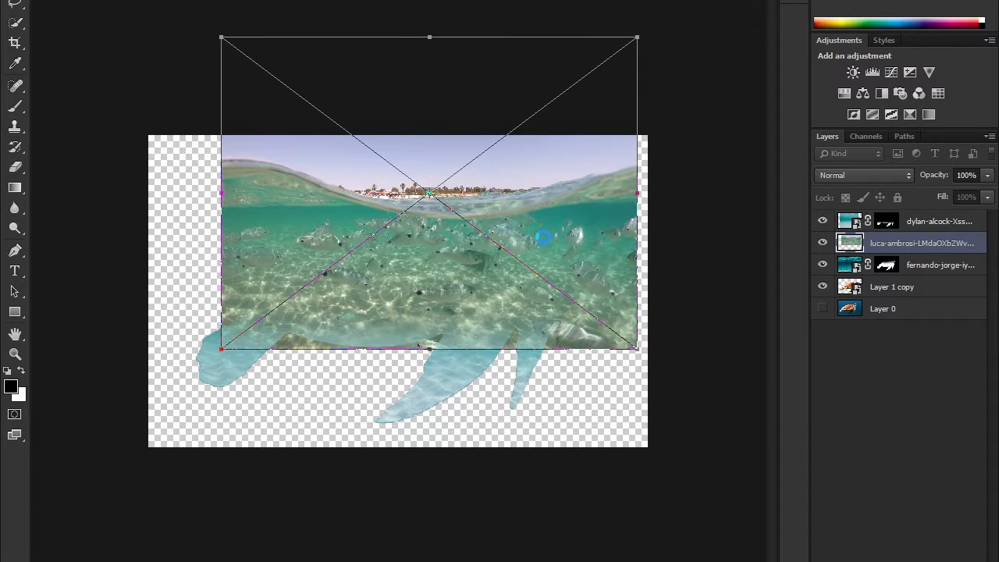
# Step: Place the half-submerged beach photo above the teal photo, mask it to the turtle's outline and nudge it sideways
pyautogui.press('Return')
pyautogui.click(851, 288)
pyautogui.keyDown('ctrl'); pyautogui.click(851, 288); pyautogui.keyUp('ctrl')
pyautogui.click(858, 243)
pyautogui.click(887, 560)
pyautogui.click(857, 245)
pyautogui.moveTo(476, 291)
pyautogui.mouseDown()
pyautogui.moveTo(501, 295)
pyautogui.moveTo(495, 315)
pyautogui.moveTo(459, 303)
pyautogui.moveTo(468, 291)
pyautogui.mouseUp()
# Step: Brush black over the lower part of the beach photo's mask to blend it into the teal water
pyautogui.click(886, 243)
pyautogui.press('x')
pyautogui.press('b')
pyautogui.moveTo(267, 328); pyautogui.dragTo(418, 338)
pyautogui.hotkey('ctrl', 'z')
pyautogui.press('x')
pyautogui.moveTo(474, 326)
pyautogui.mouseDown()
pyautogui.moveTo(514, 315)
pyautogui.moveTo(314, 297)
pyautogui.moveTo(539, 324)
pyautogui.mouseUp()
# Step: Step back the last mask strokes and repaint the beach photo's lower edge with a larger brush
pyautogui.press(']')
pyautogui.press(']')
pyautogui.press(']')
pyautogui.press(']')
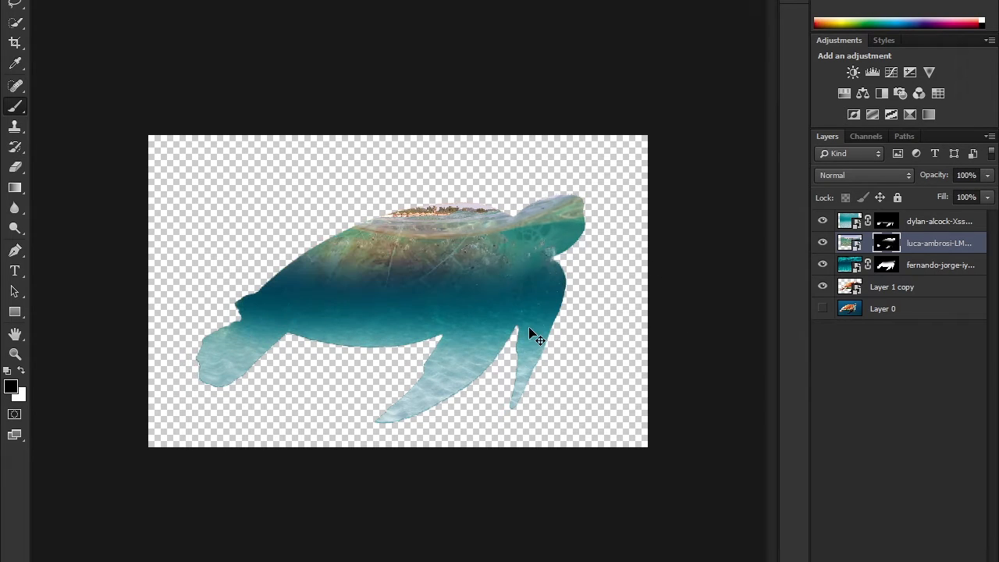
pyautogui.hotkey('ctrl', 'alt', 'z')
pyautogui.hotkey('ctrl', 'alt', 'z')
pyautogui.moveTo(378, 325)
pyautogui.mouseDown()
pyautogui.moveTo(422, 323)
pyautogui.moveTo(372, 299)
pyautogui.mouseUp()
# Step: Retouch the beach photo's mask over the middle of the shell and the neck with a smaller brush
pyautogui.press('[')
pyautogui.press('x')
pyautogui.press('[')
pyautogui.press('[')
pyautogui.moveTo(342, 267)
pyautogui.mouseDown()
pyautogui.moveTo(429, 255)
pyautogui.moveTo(350, 252)
pyautogui.mouseUp()
pyautogui.moveTo(471, 281)
pyautogui.mouseDown()
pyautogui.moveTo(488, 257)
pyautogui.moveTo(561, 258)
pyautogui.mouseUp()
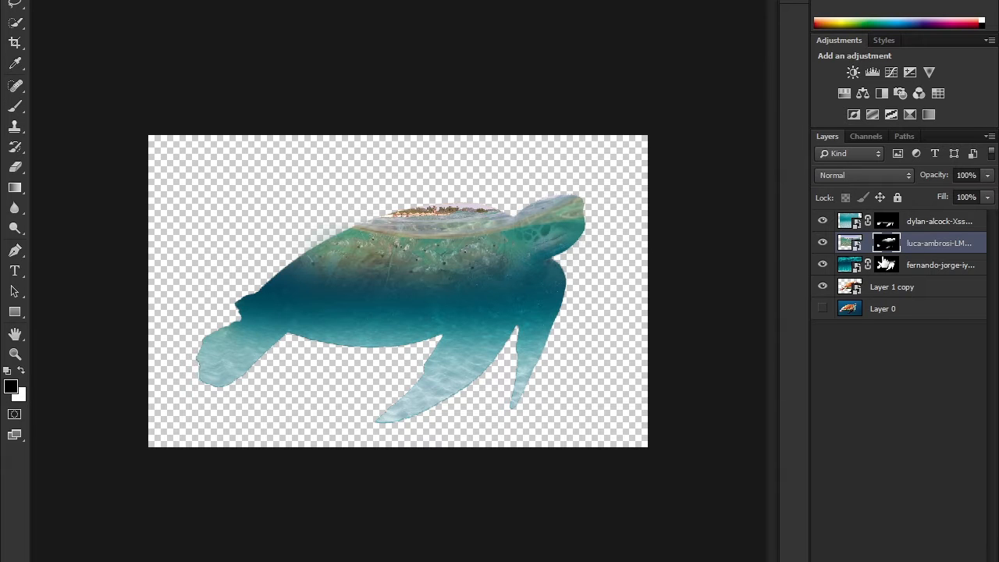
# Step: Place the rocky island photo, enlarge it to about 27.7 x 18.5 in and bring its layer to the top
pyautogui.moveTo(647, 135); pyautogui.dragTo(663, 122)
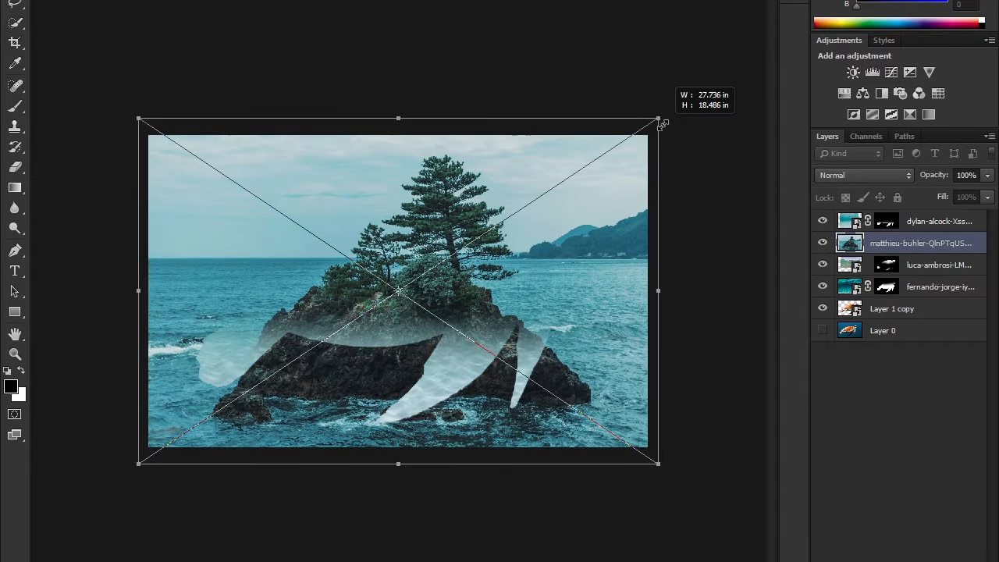
pyautogui.press('Return')
pyautogui.moveTo(968, 243); pyautogui.dragTo(969, 220)
# Step: Start a Pen tool path at the foot of the rocky island and trace up its left edge
pyautogui.press('p')
pyautogui.scroll(2, 249, 387)
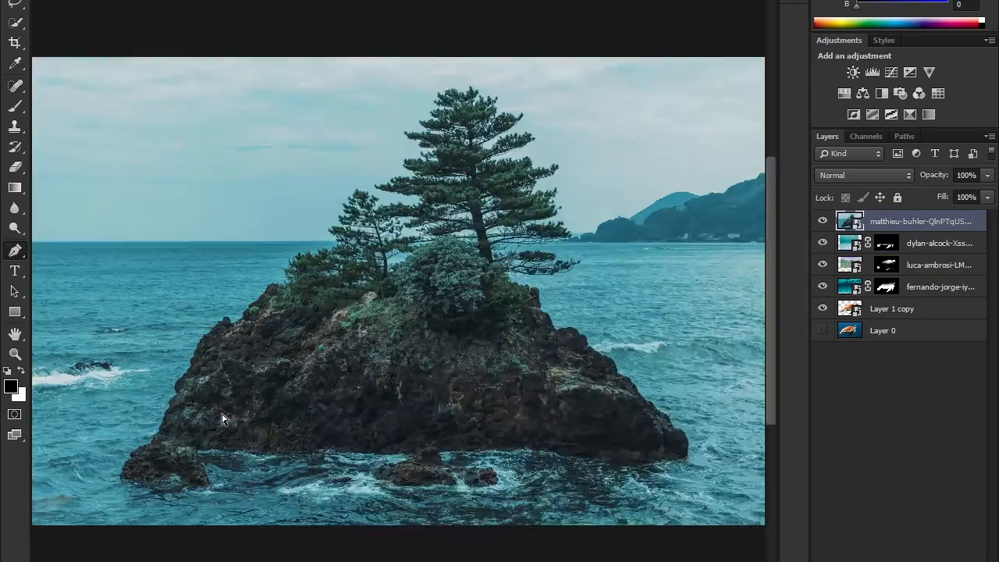
pyautogui.scroll(2, 197, 395)
pyautogui.click(263, 427)
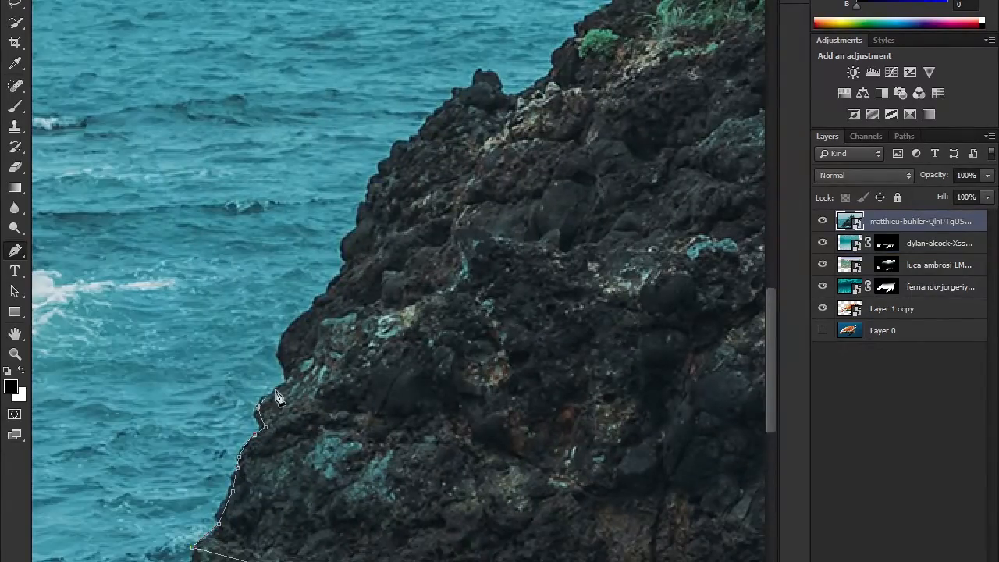
pyautogui.scroll(-3, 321, 303)
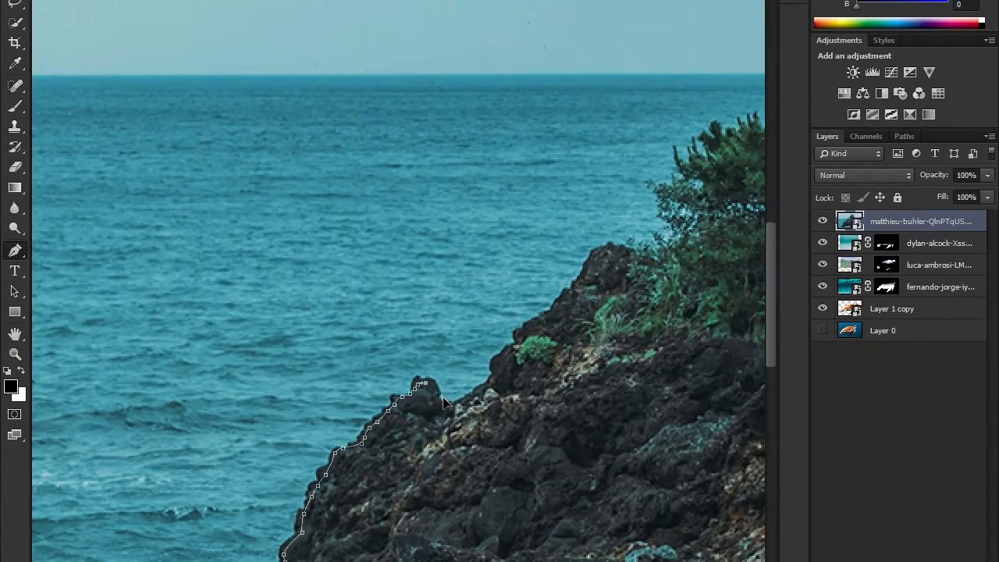
pyautogui.click(438, 392)
pyautogui.click(488, 383)
# Step: Continue the path along the upper left ridge of the rock to the bushes
pyautogui.moveTo(493, 381); pyautogui.dragTo(290, 559)
pyautogui.click(289, 542)
pyautogui.click(301, 532)
pyautogui.click(316, 522)
pyautogui.click(317, 508)
pyautogui.click(329, 504)
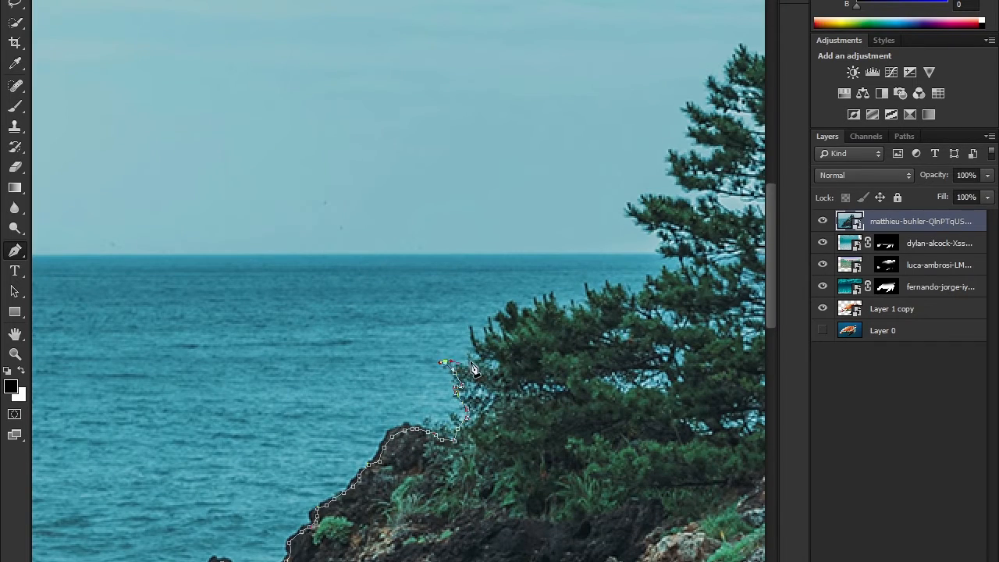
# Step: Trace the path over the bush tops and around the left side of the small pine
pyautogui.moveTo(502, 326); pyautogui.dragTo(176, 474)
pyautogui.click(175, 482)
pyautogui.click(177, 464)
pyautogui.click(181, 459)
pyautogui.click(188, 462)
pyautogui.click(196, 456)
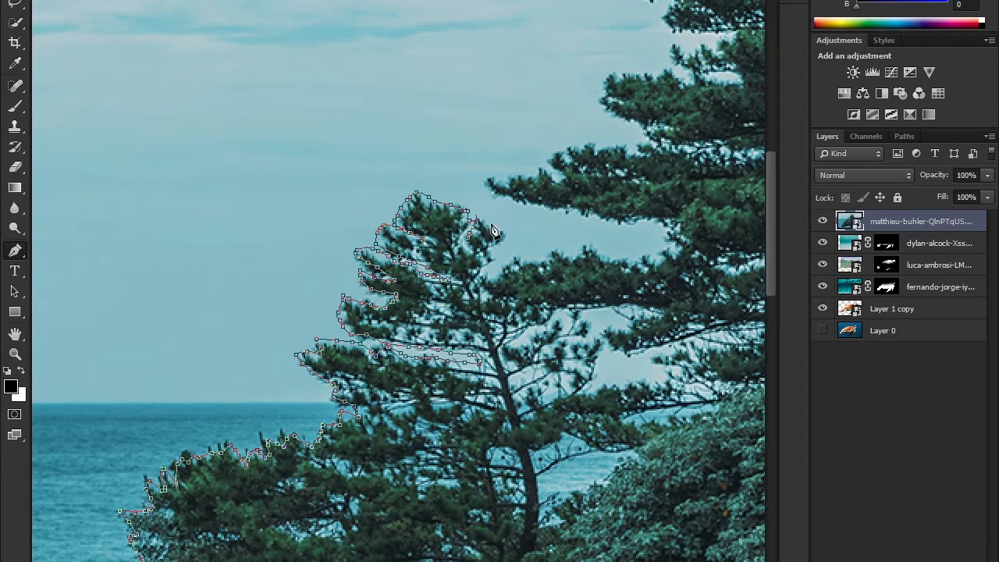
# Step: Extend the path past the small pine and around the large pine's lower left branches
pyautogui.moveTo(632, 264); pyautogui.dragTo(351, 402)
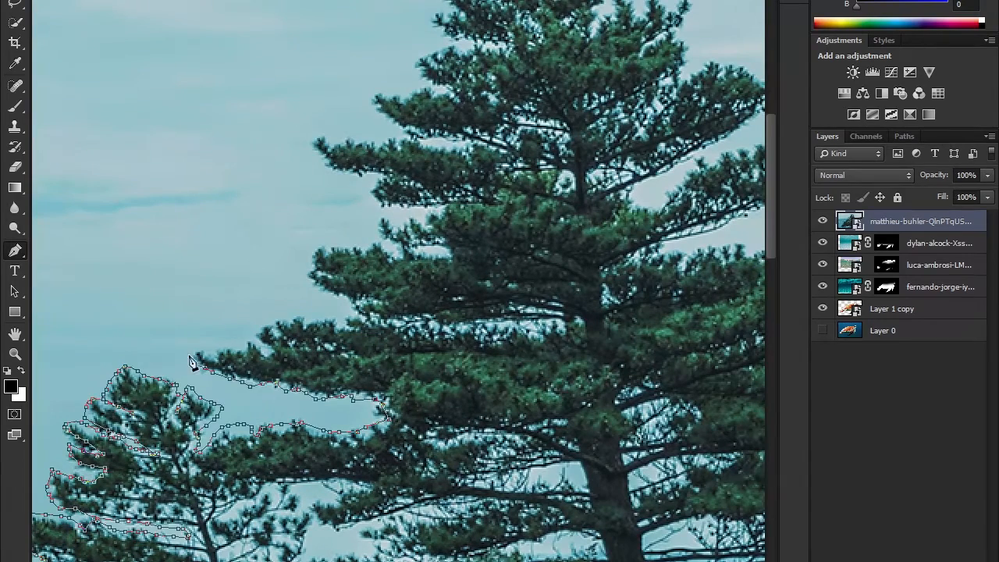
pyautogui.click(335, 321)
pyautogui.click(362, 314)
pyautogui.click(329, 287)
pyautogui.click(305, 270)
pyautogui.click(323, 249)
pyautogui.click(380, 244)
pyautogui.click(395, 253)
pyautogui.click(431, 251)
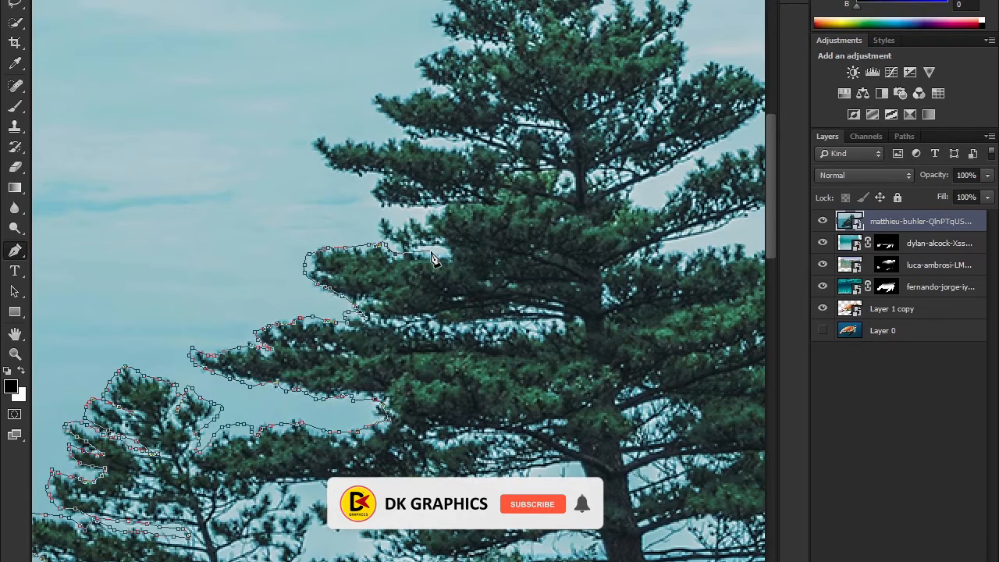
# Step: Trace the path around the long middle branch on the large pine's left side
pyautogui.click(380, 174)
pyautogui.click(344, 171)
pyautogui.click(321, 158)
pyautogui.click(312, 140)
pyautogui.click(331, 141)
pyautogui.click(372, 138)
pyautogui.click(416, 139)
pyautogui.click(466, 149)
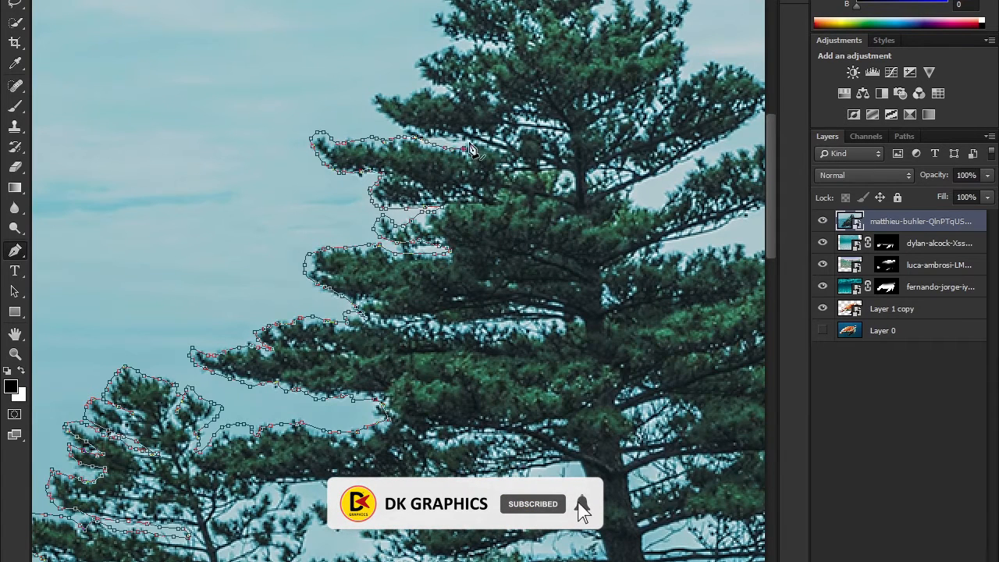
# Step: Continue the path around the large pine's upper left branches and over toward its crown
pyautogui.moveTo(374, 242); pyautogui.dragTo(325, 488)
pyautogui.click(328, 338)
pyautogui.click(354, 343)
pyautogui.click(383, 335)
pyautogui.click(390, 257)
pyautogui.click(396, 247)
pyautogui.click(400, 222)
pyautogui.click(430, 226)
pyautogui.click(457, 212)
pyautogui.click(485, 226)
pyautogui.click(504, 227)
pyautogui.click(512, 239)
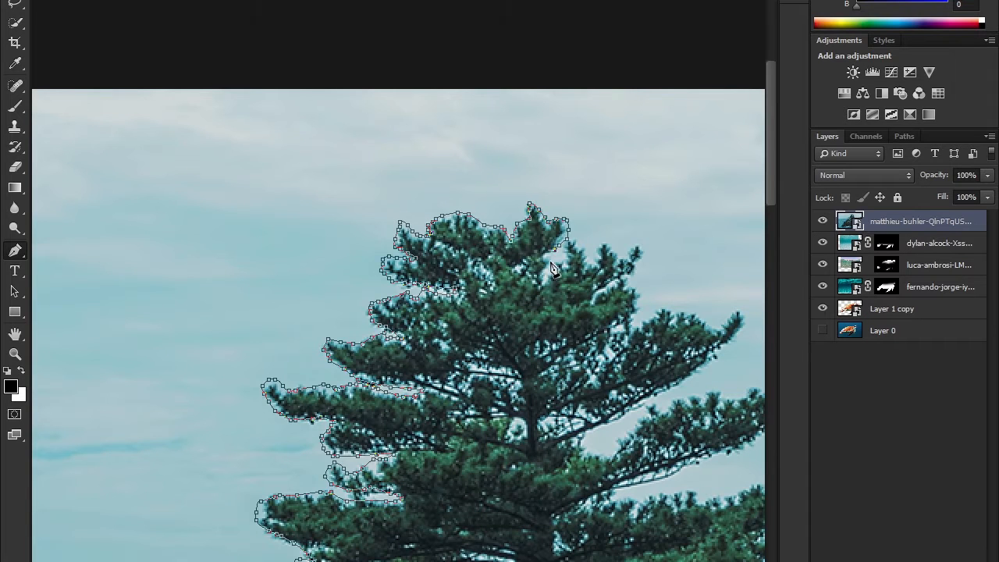
# Step: Trace the path along the large pine's highest long right branch out to its tip
pyautogui.click(630, 320)
pyautogui.click(650, 314)
pyautogui.click(676, 306)
pyautogui.click(704, 316)
pyautogui.click(722, 326)
pyautogui.moveTo(731, 328); pyautogui.dragTo(489, 299)
pyautogui.click(493, 291)
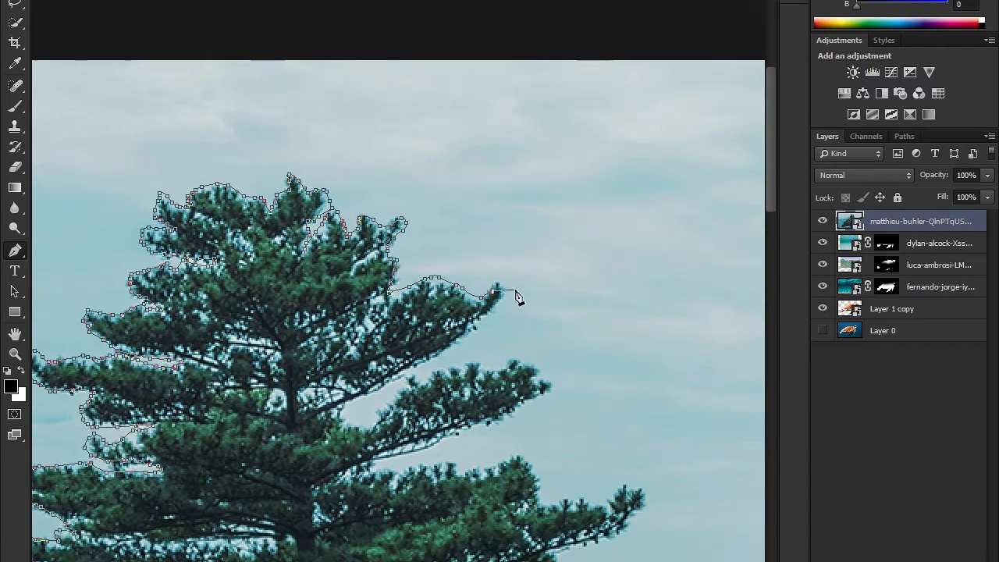
# Step: Continue the path along the upper edge of the large pine's second right branch and around its tip
pyautogui.click(500, 364)
pyautogui.click(513, 360)
pyautogui.click(525, 357)
pyautogui.click(535, 362)
pyautogui.click(546, 369)
pyautogui.click(554, 381)
pyautogui.click(558, 394)
pyautogui.moveTo(457, 436); pyautogui.dragTo(449, 232)
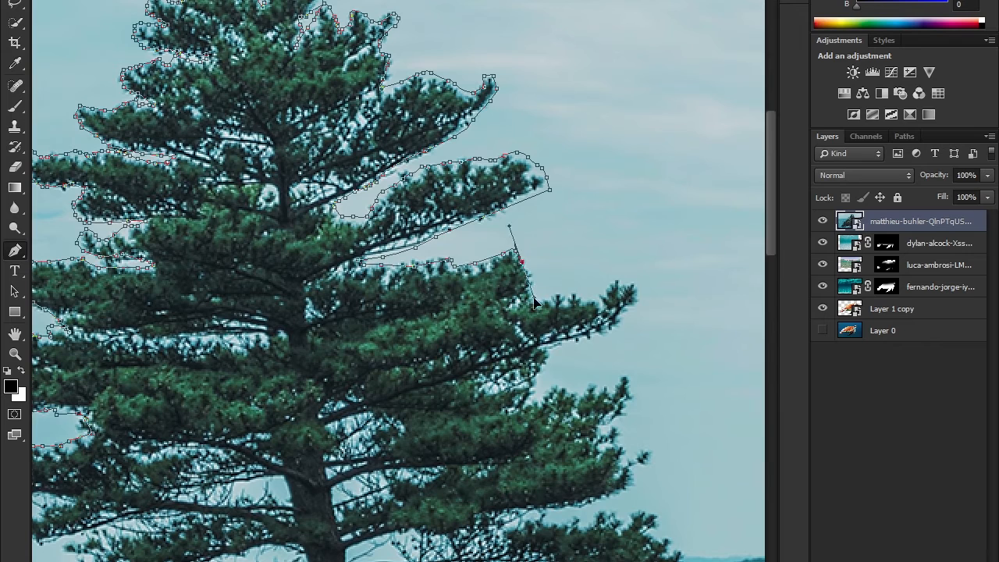
# Step: Trace the path beneath the long right branch and along the top of the foliage below it
pyautogui.click(546, 361)
pyautogui.click(535, 375)
pyautogui.click(527, 392)
pyautogui.click(547, 390)
pyautogui.click(568, 392)
pyautogui.click(584, 389)
pyautogui.click(594, 384)
# Step: Continue the path around the large pine's lower right branches down toward the waterline
pyautogui.click(629, 491)
pyautogui.click(623, 499)
pyautogui.click(582, 508)
pyautogui.click(536, 508)
pyautogui.click(557, 523)
pyautogui.click(579, 517)
pyautogui.moveTo(356, 447); pyautogui.dragTo(271, 139)
pyautogui.click(548, 210)
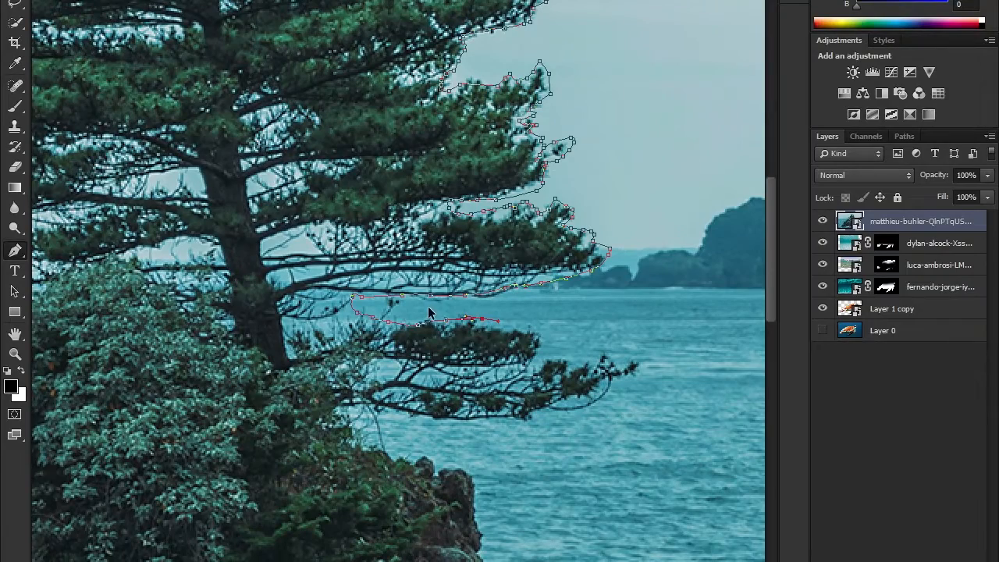
# Step: Trace the path over the rock outcrop just below the pine's lowest right branch
pyautogui.click(425, 460)
pyautogui.click(434, 465)
pyautogui.click(436, 475)
pyautogui.click(447, 477)
pyautogui.click(462, 472)
pyautogui.click(470, 477)
pyautogui.click(472, 491)
pyautogui.moveTo(388, 484); pyautogui.dragTo(223, 208)
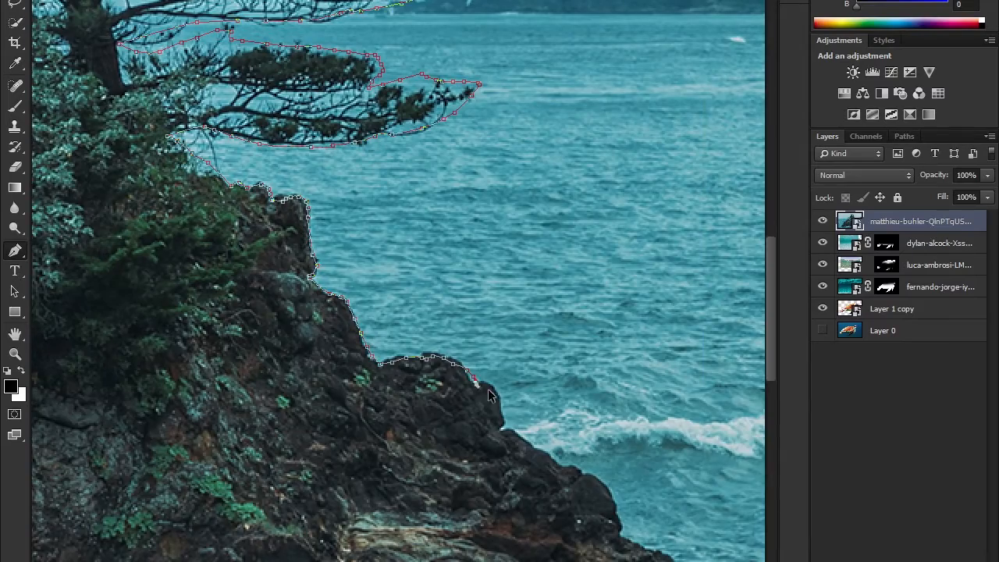
# Step: Extend the path down the middle of the island's right rocky slope beside the breaking wave
pyautogui.click(517, 434)
pyautogui.click(533, 441)
pyautogui.click(550, 454)
pyautogui.click(565, 465)
pyautogui.click(584, 475)
pyautogui.click(609, 491)
pyautogui.click(619, 536)
pyautogui.moveTo(644, 550); pyautogui.dragTo(527, 291)
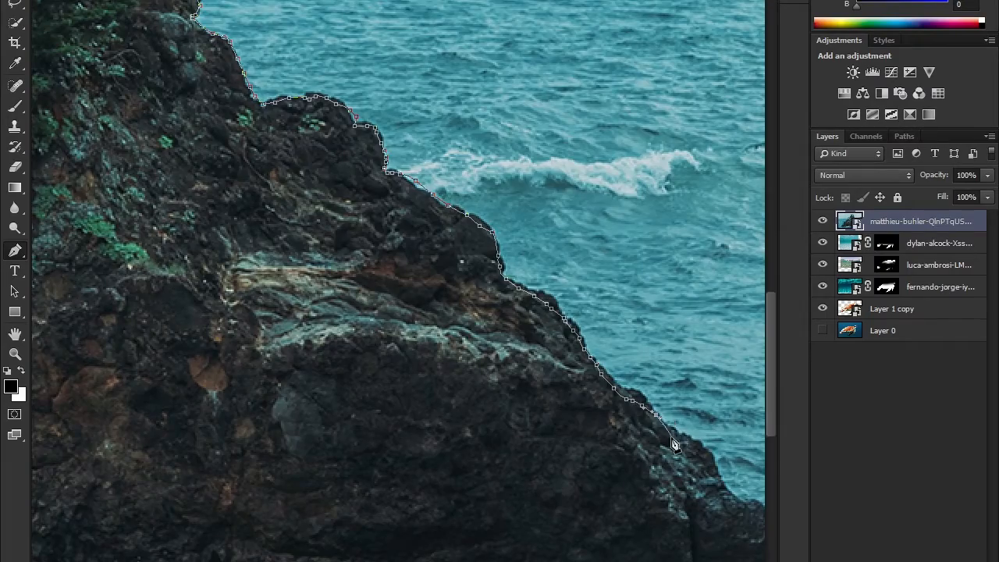
# Step: Trace the last part of the island's right slope down to the water
pyautogui.click(687, 441)
pyautogui.click(706, 460)
pyautogui.click(733, 494)
pyautogui.moveTo(751, 514); pyautogui.dragTo(480, 382)
pyautogui.hotkey('ctrl', '-')
pyautogui.hotkey('ctrl', '-')
# Step: Run the path leftward along the island's waterline and close it at the lower left corner
pyautogui.click(580, 410)
pyautogui.click(499, 395)
pyautogui.click(357, 394)
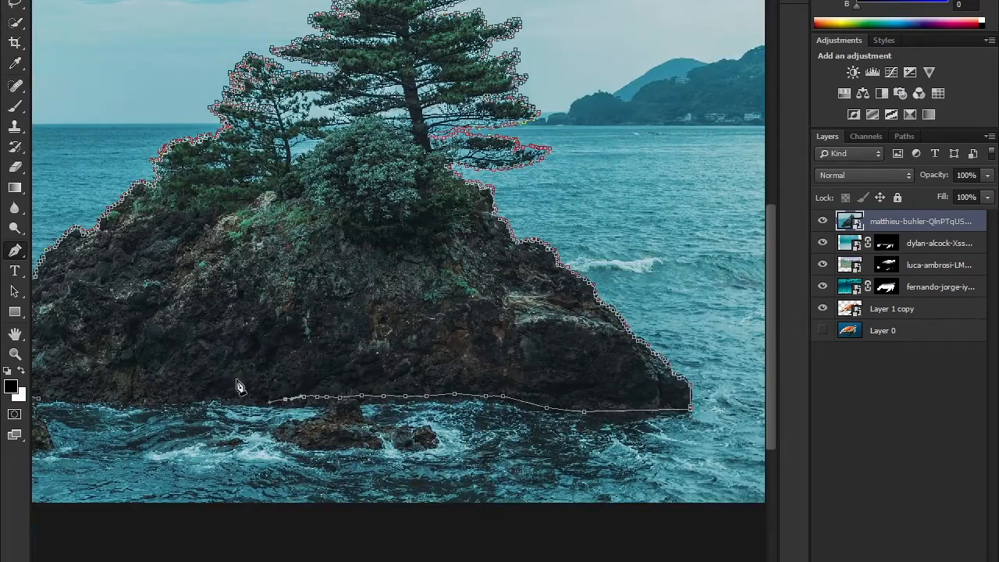
pyautogui.moveTo(273, 363); pyautogui.dragTo(489, 363)
pyautogui.click(342, 401)
pyautogui.click(191, 382)
pyautogui.moveTo(486, 240); pyautogui.dragTo(340, 279)
pyautogui.hotkey('ctrl', '-')
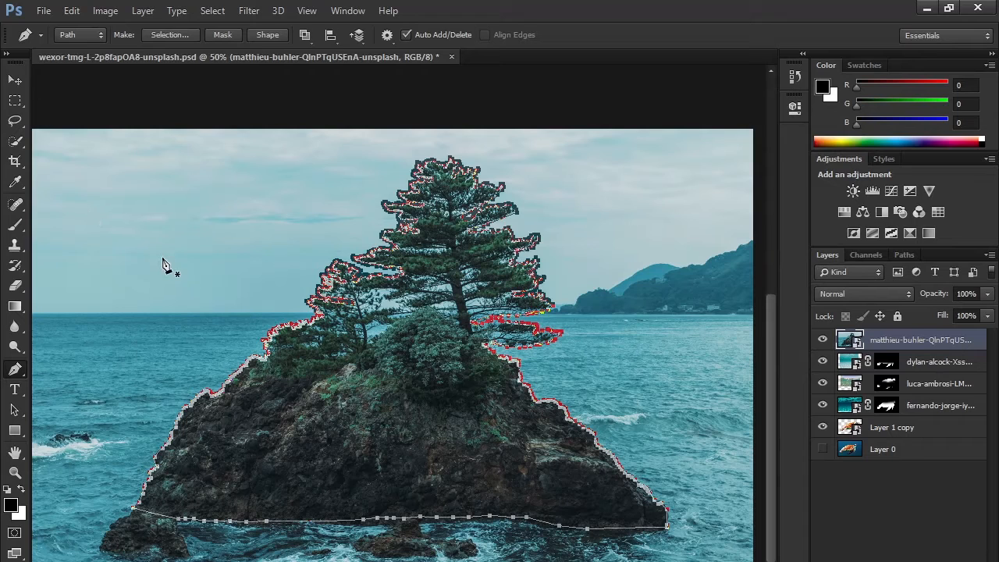
pyautogui.press('v')
pyautogui.click(885, 560)
pyautogui.hotkey('ctrl', 'z')
# Step: Turn the island path into a selection and refine its edge on black with Smart Radius and a larger detection radius
pyautogui.hotkey('ctrl', 'Return')
pyautogui.press('w')
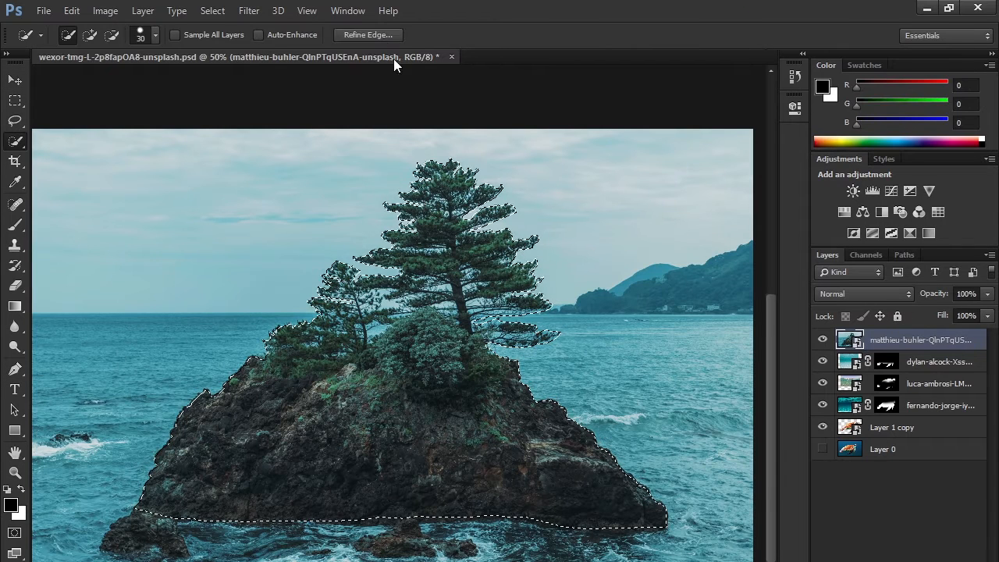
pyautogui.click(368, 34)
pyautogui.click(867, 154)
pyautogui.click(836, 313)
pyautogui.click(843, 207)
pyautogui.moveTo(841, 224); pyautogui.dragTo(871, 224)
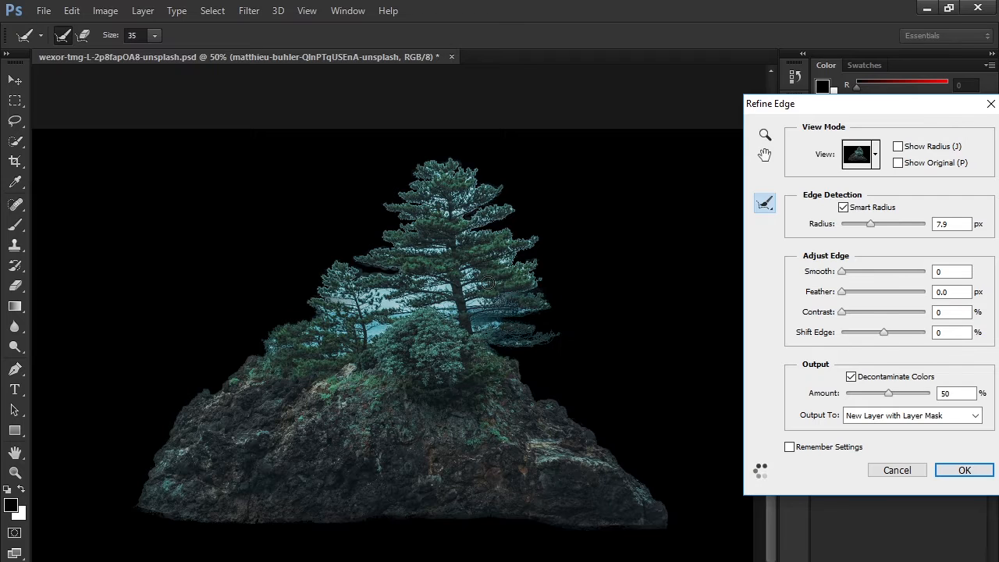
# Step: Brush the edge refinement over both pines to remove sky and sea between their branches
pyautogui.moveTo(436, 213)
pyautogui.mouseDown()
pyautogui.moveTo(521, 227)
pyautogui.moveTo(559, 343)
pyautogui.mouseUp()
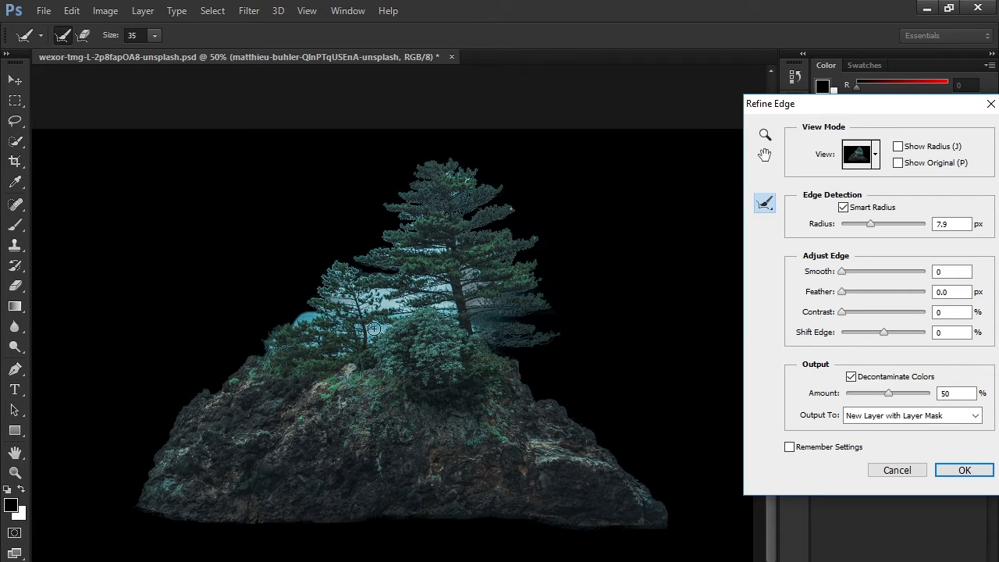
pyautogui.moveTo(365, 287); pyautogui.dragTo(437, 300)
pyautogui.moveTo(409, 217)
pyautogui.mouseDown()
pyautogui.moveTo(371, 263)
pyautogui.moveTo(416, 300)
pyautogui.moveTo(475, 320)
pyautogui.mouseUp()
pyautogui.moveTo(514, 207); pyautogui.dragTo(400, 227)
pyautogui.moveTo(373, 335); pyautogui.dragTo(418, 311)
pyautogui.moveTo(478, 320)
pyautogui.mouseDown()
pyautogui.moveTo(487, 282)
pyautogui.moveTo(537, 239)
pyautogui.mouseUp()
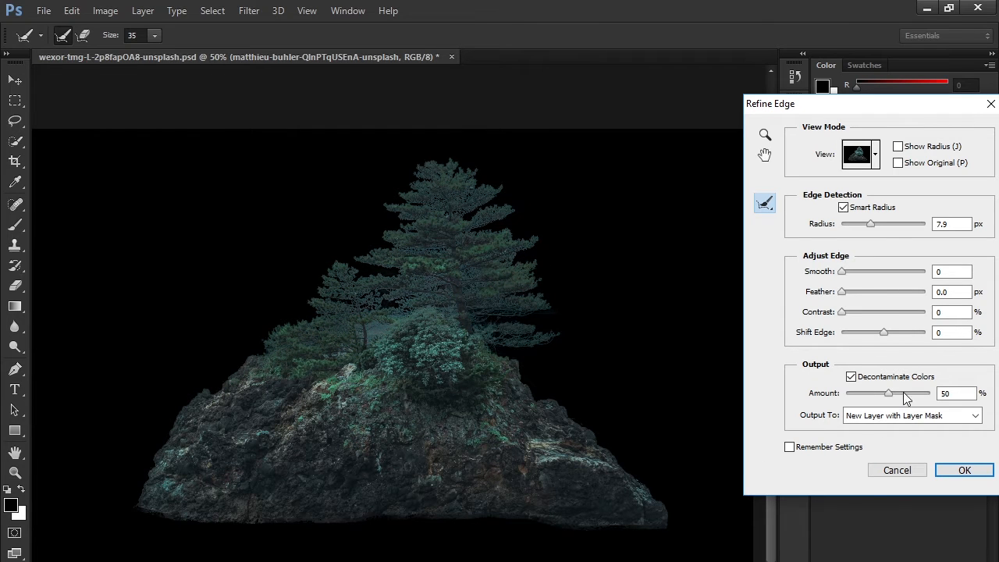
# Step: Refine the cutout with 58% decontamination, 2.4 px radius and -44% edge shift, and output it to a new layer with mask
pyautogui.click(858, 154)
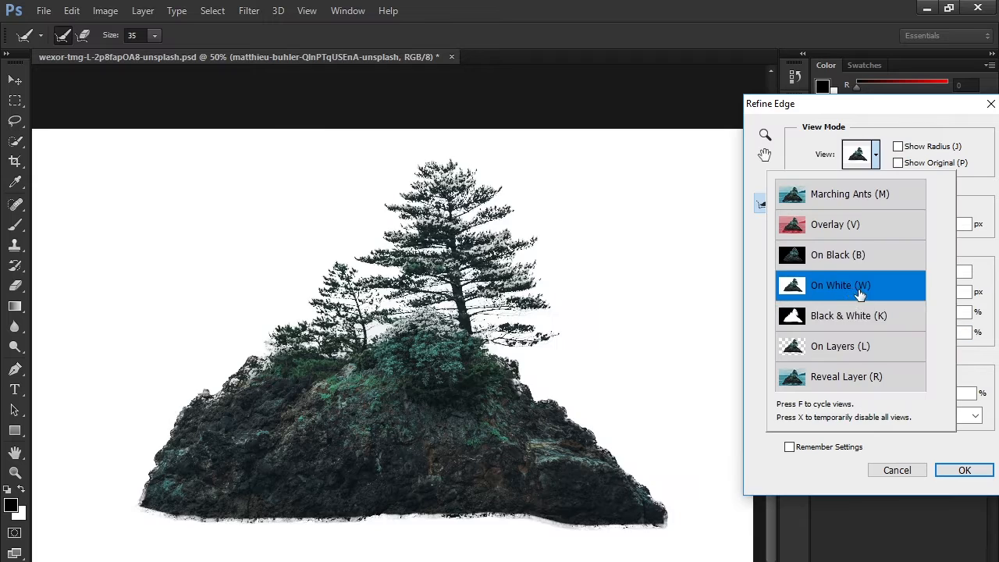
pyautogui.click(859, 286)
pyautogui.moveTo(917, 392); pyautogui.dragTo(896, 393)
pyautogui.click(868, 155)
pyautogui.click(849, 258)
pyautogui.moveTo(871, 224); pyautogui.dragTo(858, 227)
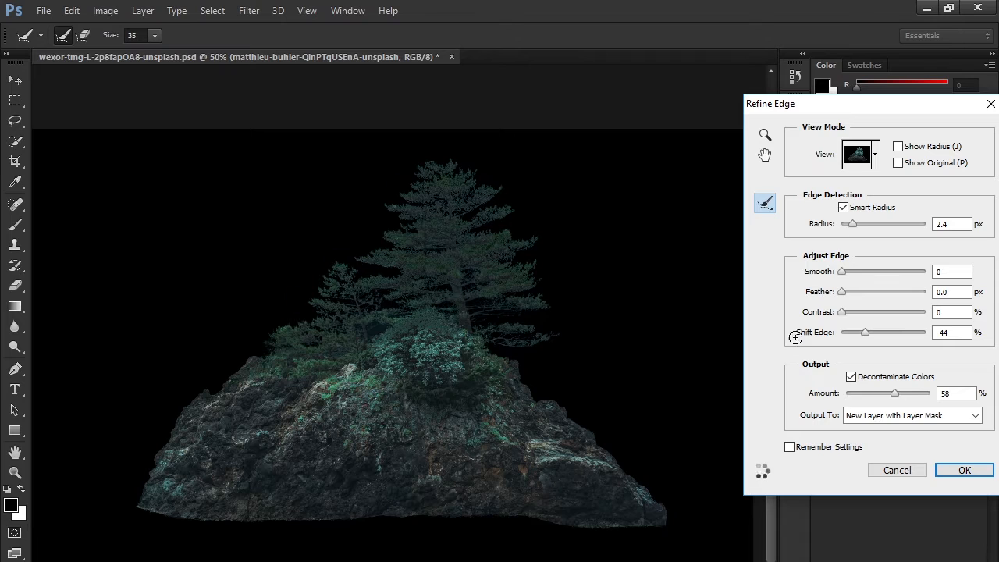
pyautogui.press('Return')
pyautogui.press('v')
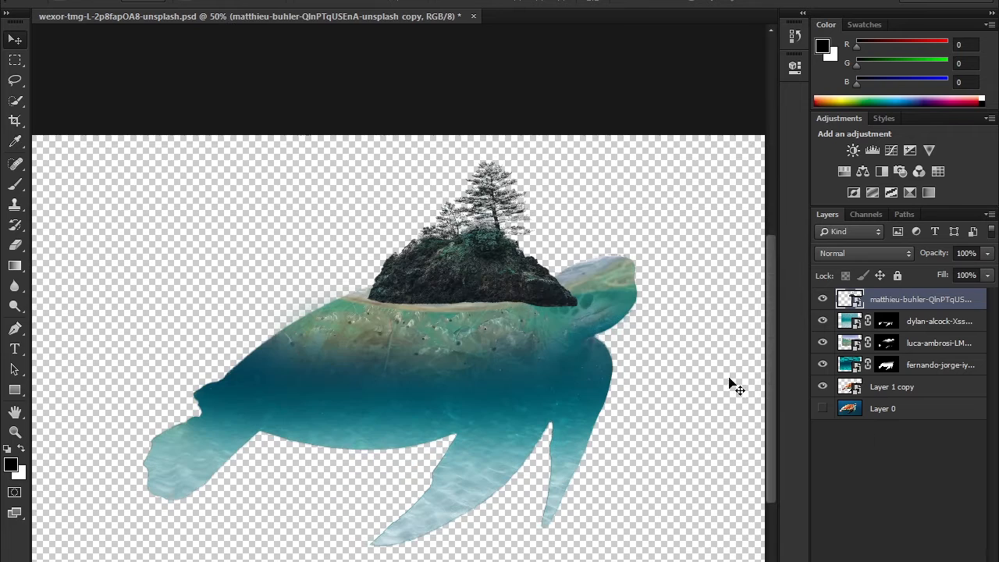
# Step: Add a dark blue solid color fill layer directly above Layer 0 and touch up the beach photo's mask
pyautogui.click(874, 410)
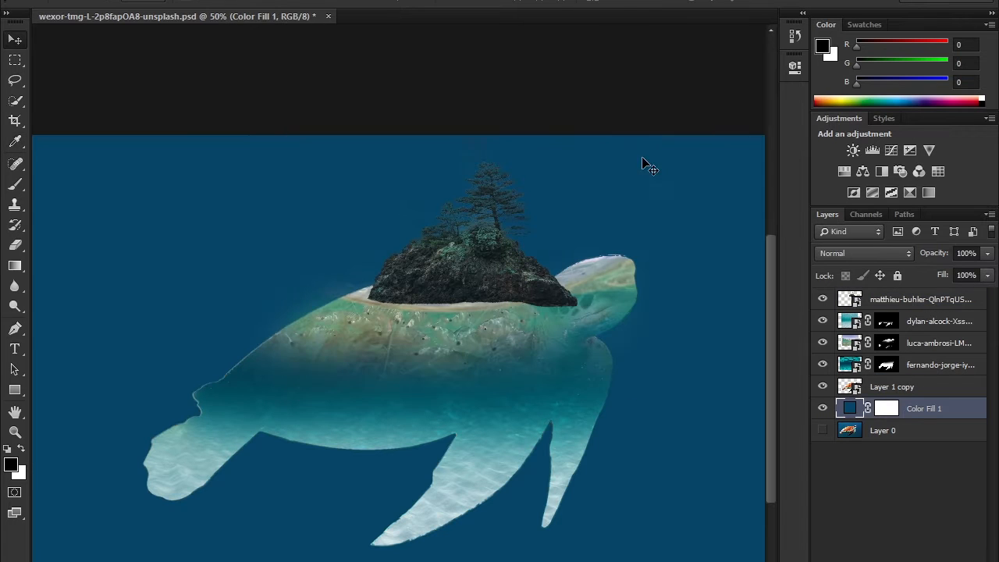
pyautogui.click(886, 343)
pyautogui.press('b')
pyautogui.click(15, 39)
# Step: Shift the island cutout along the turtle's shell and begin adjusting its size and angle with Free Transform
pyautogui.click(921, 300)
pyautogui.moveTo(523, 284); pyautogui.dragTo(564, 284)
pyautogui.click(992, 13)
pyautogui.hotkey('ctrl', 't')
pyautogui.moveTo(676, 357); pyautogui.dragTo(680, 352)
pyautogui.moveTo(603, 274); pyautogui.dragTo(577, 268)
# Step: Reshape the island's base to follow the curve of the turtle's shell and apply the transform
pyautogui.rightClick(577, 269)
pyautogui.click(653, 296)
pyautogui.moveTo(647, 332); pyautogui.dragTo(661, 309)
pyautogui.moveTo(545, 336); pyautogui.dragTo(551, 354)
pyautogui.moveTo(341, 343); pyautogui.dragTo(299, 363)
pyautogui.press('Return')
# Step: Duplicate the island toward the turtle's head and scale the copy down to sit on top of it
pyautogui.moveTo(524, 273); pyautogui.dragTo(654, 256)
pyautogui.hotkey('ctrl', 't')
pyautogui.moveTo(789, 108); pyautogui.dragTo(692, 181)
pyautogui.moveTo(660, 244); pyautogui.dragTo(670, 260)
pyautogui.moveTo(712, 314); pyautogui.dragTo(722, 296)
pyautogui.moveTo(671, 248); pyautogui.dragTo(669, 268)
# Step: Reshape the small island so its base follows the top of the turtle's head, and apply the transform
pyautogui.rightClick(669, 268)
pyautogui.click(705, 408)
pyautogui.moveTo(554, 318); pyautogui.dragTo(564, 337)
pyautogui.moveTo(721, 256); pyautogui.dragTo(730, 257)
pyautogui.moveTo(731, 277); pyautogui.dragTo(690, 303)
pyautogui.moveTo(715, 190); pyautogui.dragTo(707, 186)
pyautogui.moveTo(717, 223)
pyautogui.mouseDown()
pyautogui.moveTo(709, 226)
pyautogui.moveTo(736, 249)
pyautogui.mouseUp()
pyautogui.moveTo(562, 206); pyautogui.dragTo(550, 190)
pyautogui.press('Return')
# Step: Add a layer mask to the small island and touch up its outer edge with the brush
pyautogui.press('b')
pyautogui.click(952, 144)
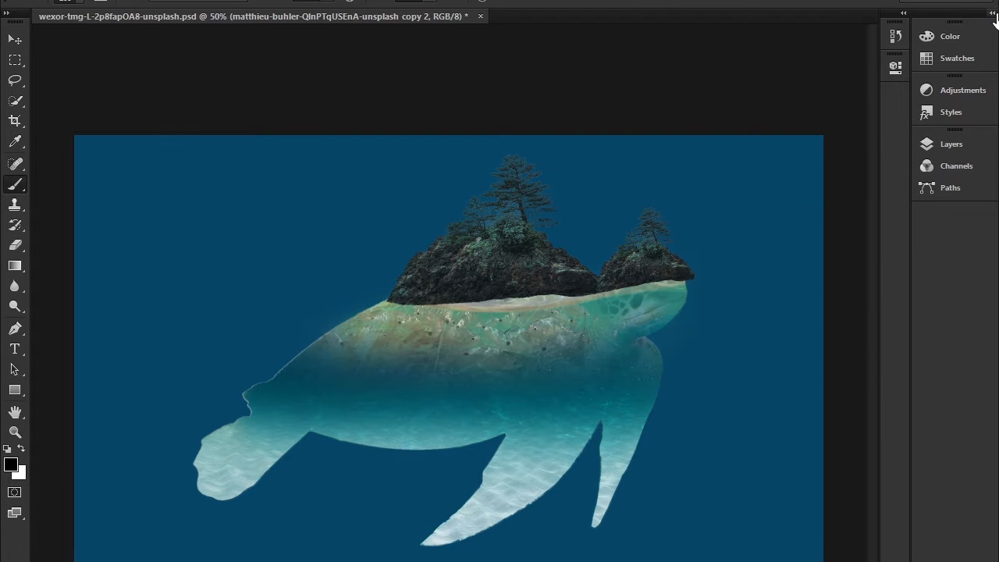
pyautogui.click(992, 13)
pyautogui.click(882, 560)
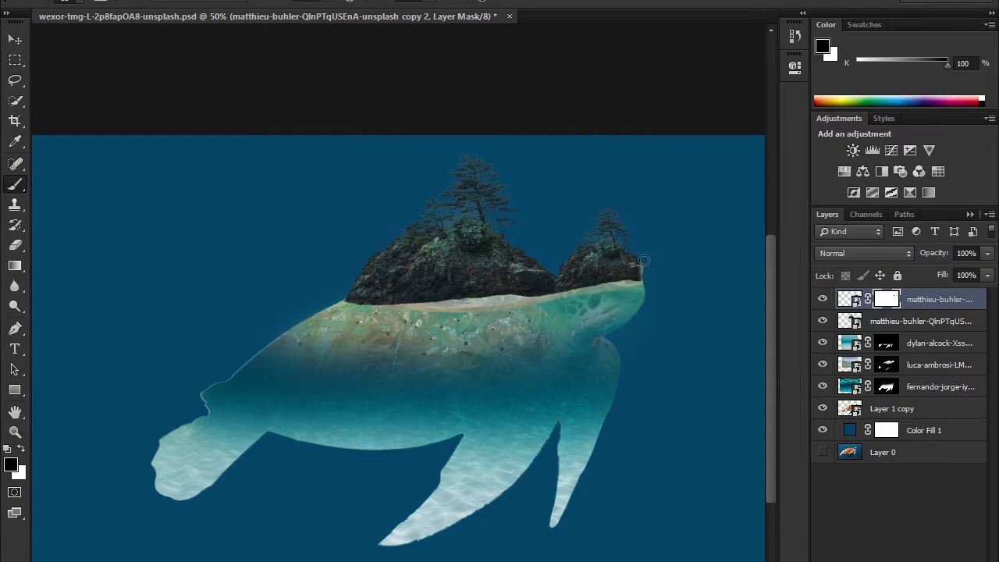
pyautogui.hotkey('ctrl', '+')
pyautogui.moveTo(645, 285); pyautogui.dragTo(433, 372)
pyautogui.hotkey('ctrl', '+')
pyautogui.press('x')
pyautogui.moveTo(560, 310); pyautogui.dragTo(560, 327)
# Step: Load the turtle's outline as an inverted selection to clean the small island's mask beyond the head, and deselect
pyautogui.keyDown('ctrl'); pyautogui.click(850, 409); pyautogui.keyUp('ctrl')
pyautogui.hotkey('ctrl', 'shift', 'i')
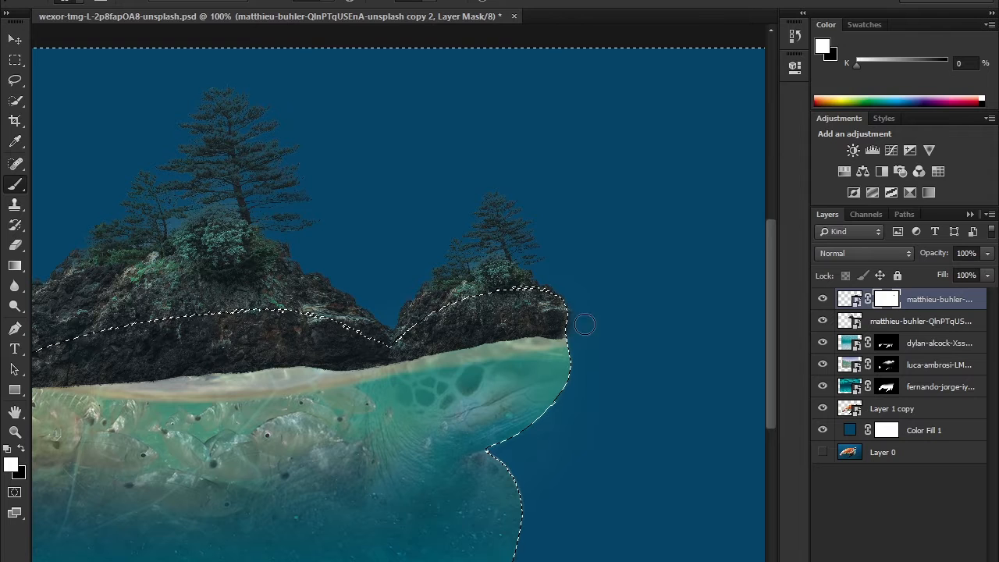
pyautogui.press('x')
pyautogui.hotkey('ctrl', 'd')
pyautogui.press('v')
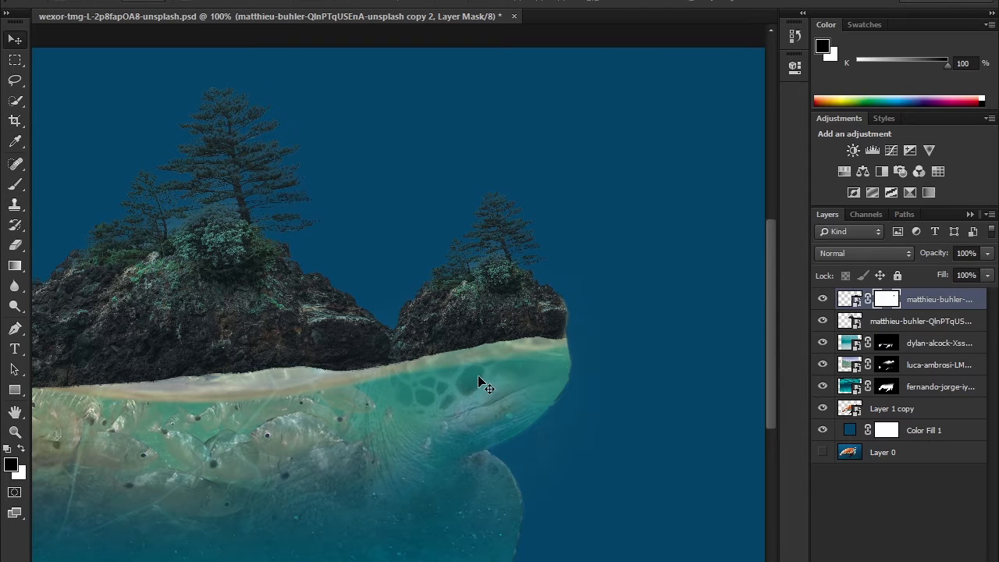
# Step: Add a layer mask to the large island and paint its base away where it meets the beach
pyautogui.moveTo(480, 378); pyautogui.dragTo(629, 318)
pyautogui.click(921, 322)
pyautogui.click(882, 560)
pyautogui.press('b')
pyautogui.moveTo(153, 339)
pyautogui.mouseDown()
pyautogui.moveTo(458, 328)
pyautogui.moveTo(141, 342)
pyautogui.moveTo(499, 306)
pyautogui.moveTo(469, 312)
pyautogui.mouseUp()
# Step: Blend the large island's base into the sand with a smaller brush, up to the junction with the small island
pyautogui.press('[')
pyautogui.press('[')
pyautogui.press('[')
pyautogui.press('[')
pyautogui.press('[')
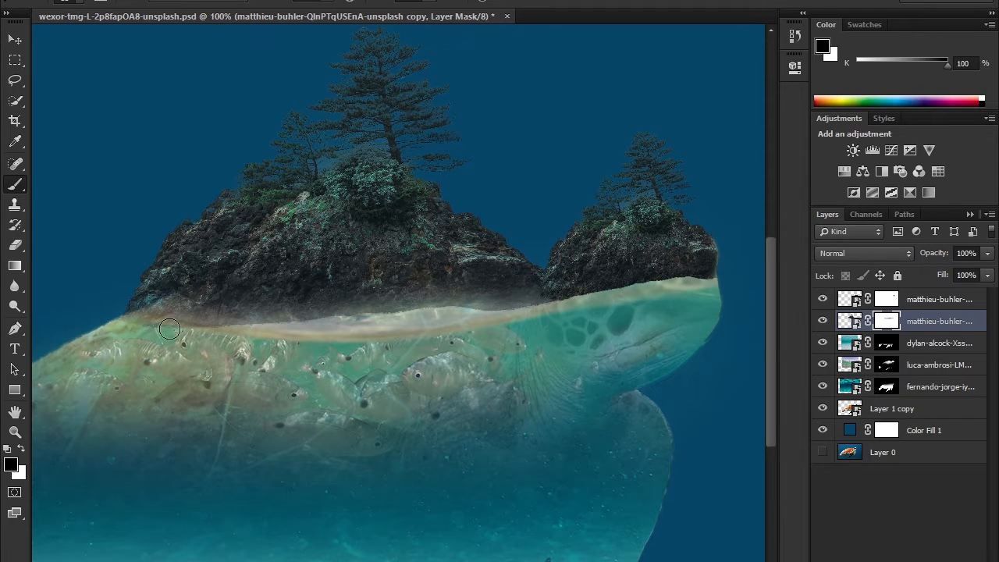
pyautogui.moveTo(387, 318); pyautogui.dragTo(549, 304)
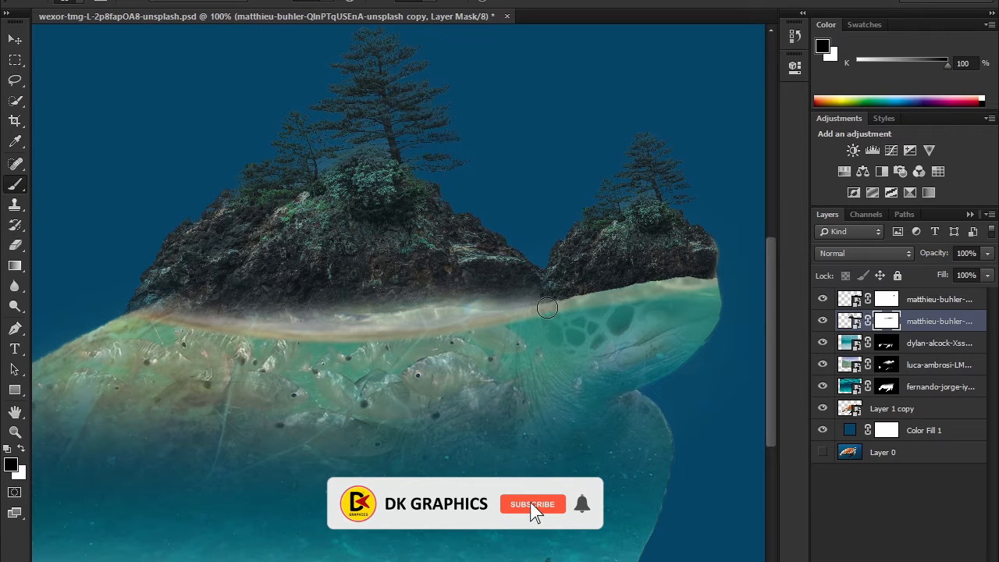
# Step: Blend the small island's base into the head on its mask and clean up the junction between the islands
pyautogui.hotkey('alt', ']')
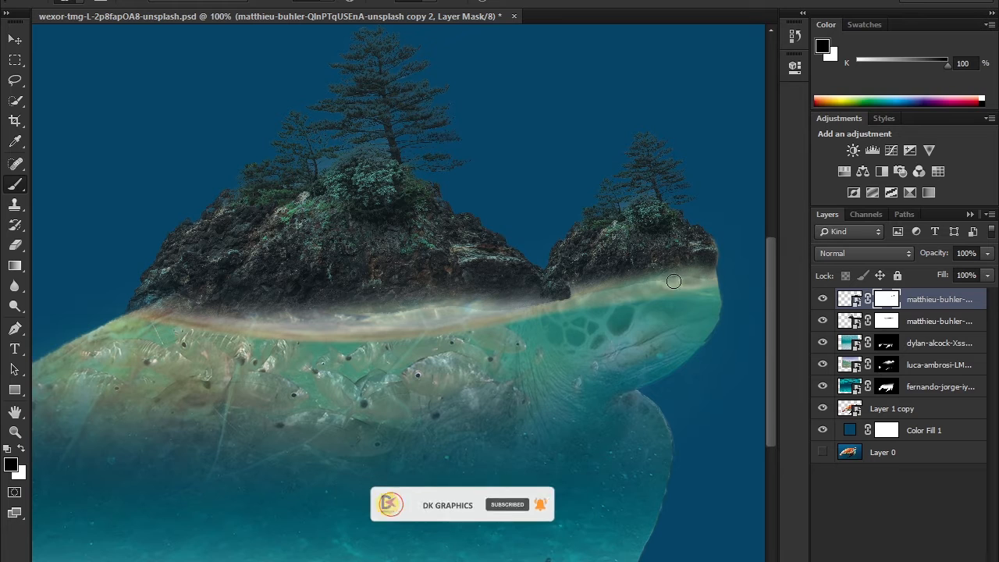
pyautogui.hotkey('alt', '[')
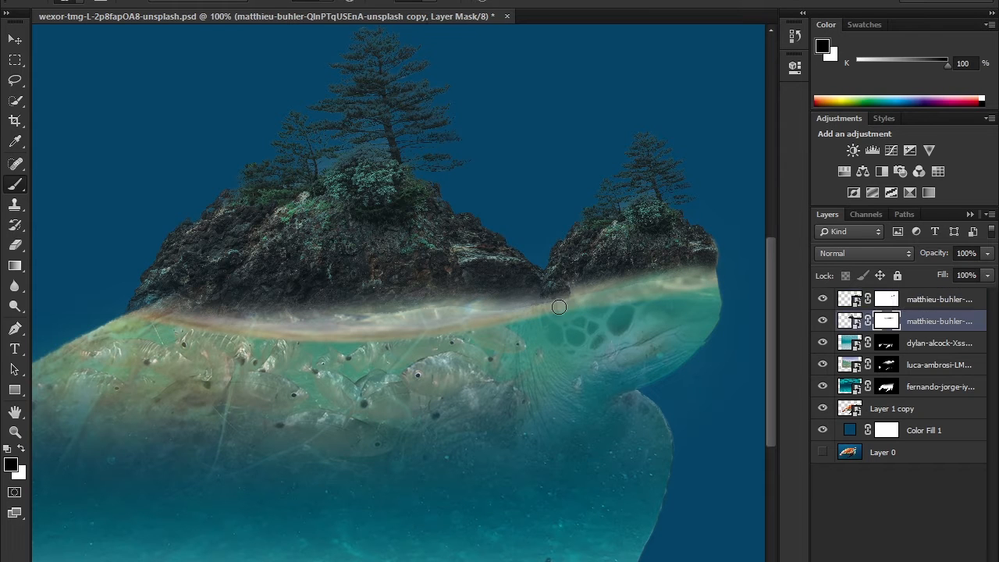
pyautogui.press('v')
pyautogui.hotkey('ctrl', '-')
pyautogui.hotkey('ctrl', '-')
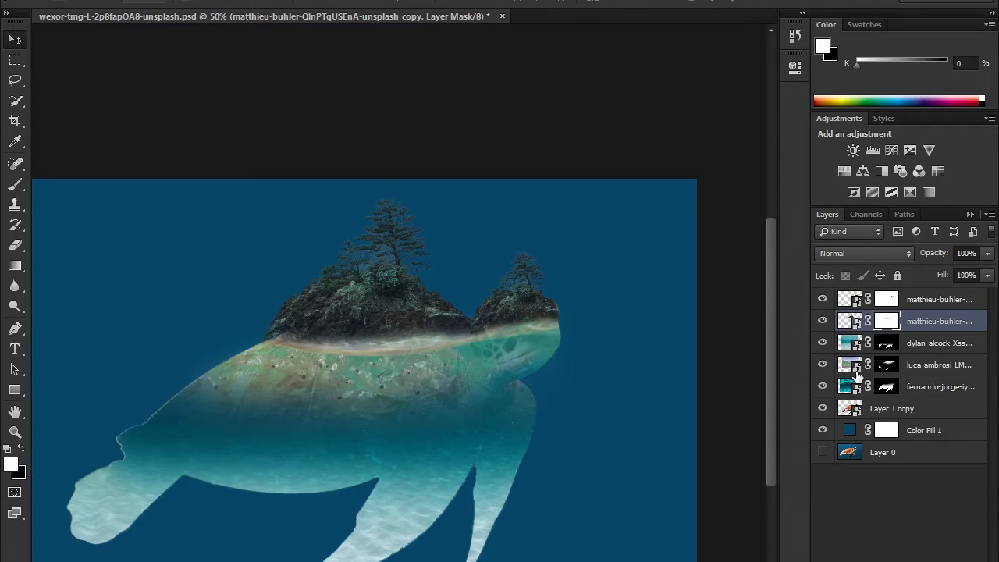
# Step: Change the Color Fill 1 background to a light greyish blue
pyautogui.click(823, 430)
pyautogui.click(823, 430)
pyautogui.doubleClick(849, 430)
pyautogui.click(362, 238)
pyautogui.click(652, 160)
# Step: Delete the masked beach photo layer covering the turtle's shell and head, and select Layer 1 copy
pyautogui.click(869, 368)
pyautogui.moveTo(469, 398); pyautogui.dragTo(484, 364)
pyautogui.press('Delete')
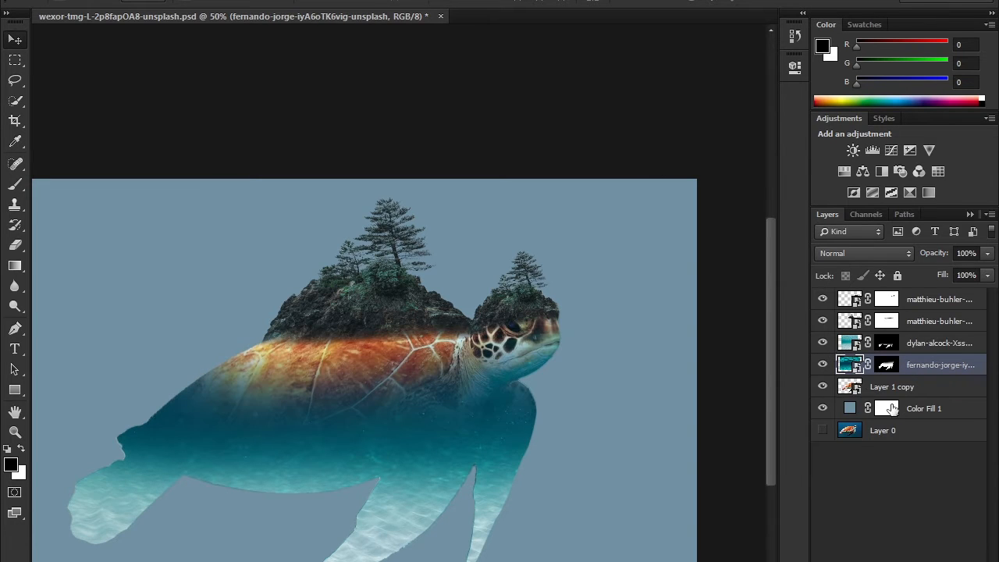
pyautogui.click(890, 387)
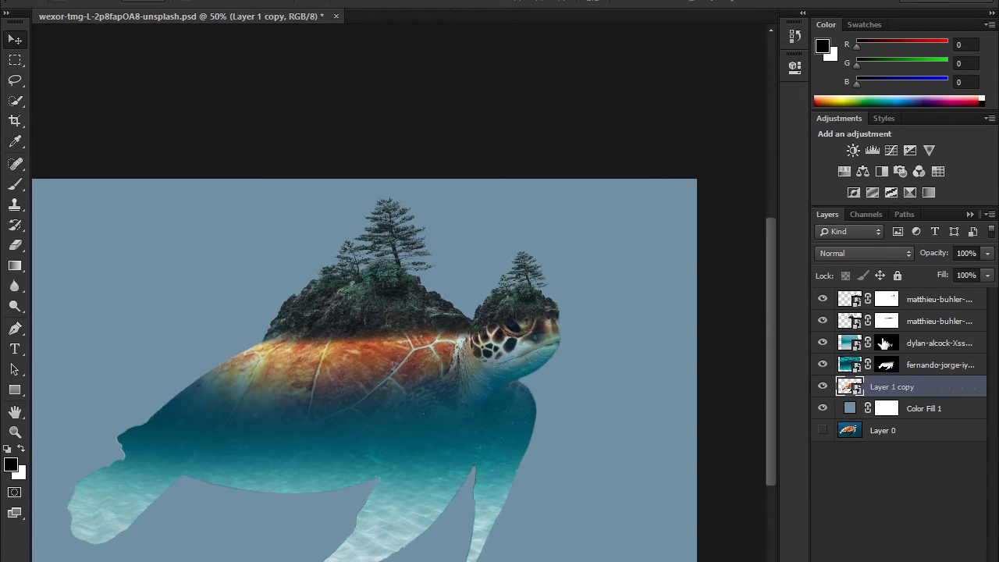
# Step: Touch up the small island's mask where the rock meets the turtle's head just above the eye
pyautogui.click(887, 299)
pyautogui.hotkey('ctrl', '+')
pyautogui.hotkey('ctrl', '+')
pyautogui.hotkey('ctrl', '+')
pyautogui.hotkey('ctrl', '+')
pyautogui.moveTo(625, 312); pyautogui.dragTo(235, 438)
pyautogui.press('b')
pyautogui.press('x')
pyautogui.moveTo(427, 316)
pyautogui.mouseDown()
pyautogui.moveTo(303, 312)
pyautogui.moveTo(447, 328)
pyautogui.moveTo(328, 294)
pyautogui.moveTo(409, 289)
pyautogui.mouseUp()
pyautogui.press('x')
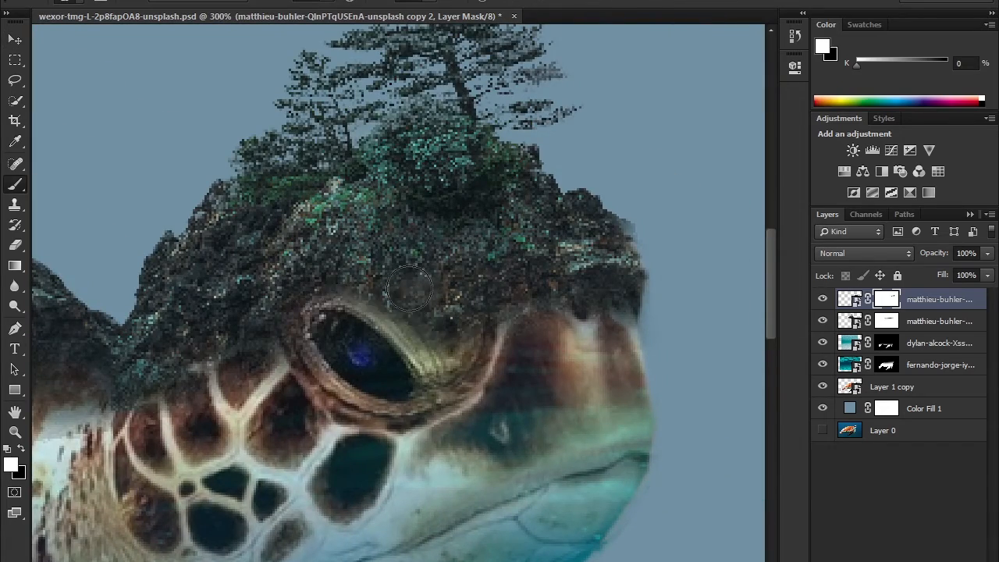
pyautogui.press('v')
pyautogui.hotkey('ctrl', '-')
pyautogui.hotkey('ctrl', '-')
pyautogui.hotkey('ctrl', '-')
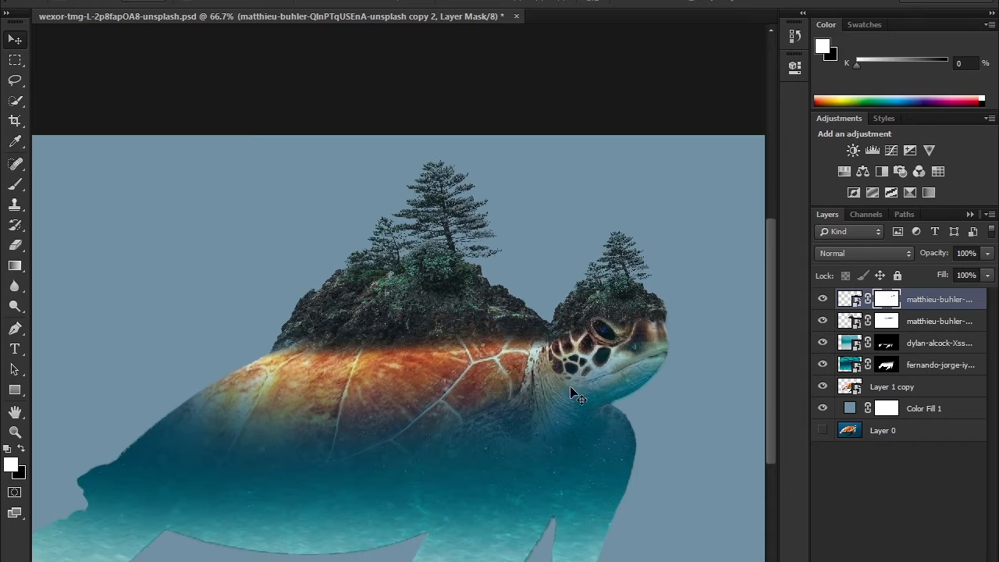
# Step: Place the green underwater reef photo, scaled down and positioned over the turtle's shell and head
pyautogui.hotkey('alt', 'f')
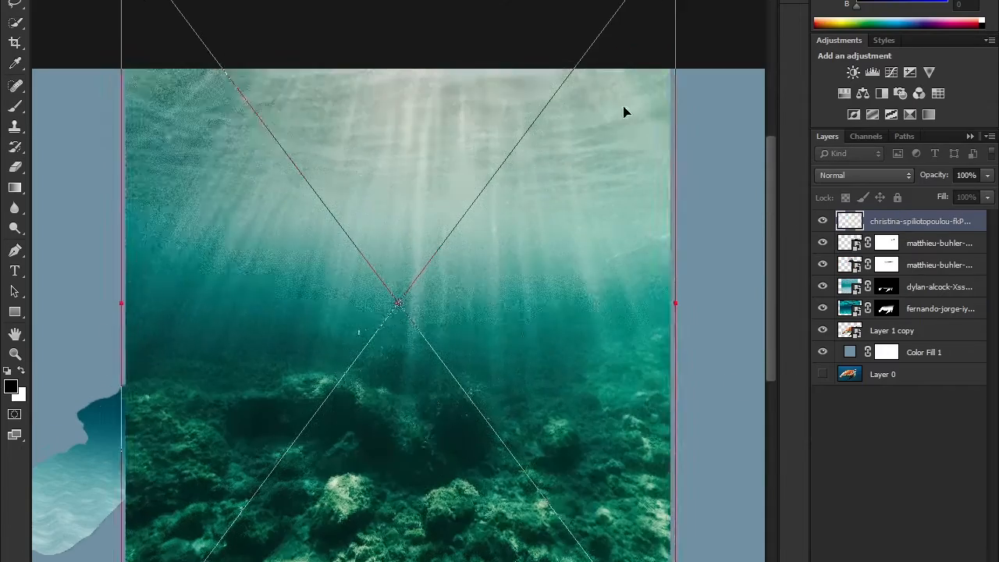
pyautogui.moveTo(436, 419); pyautogui.dragTo(669, 418)
pyautogui.moveTo(667, 336); pyautogui.dragTo(554, 191)
pyautogui.press('Return')
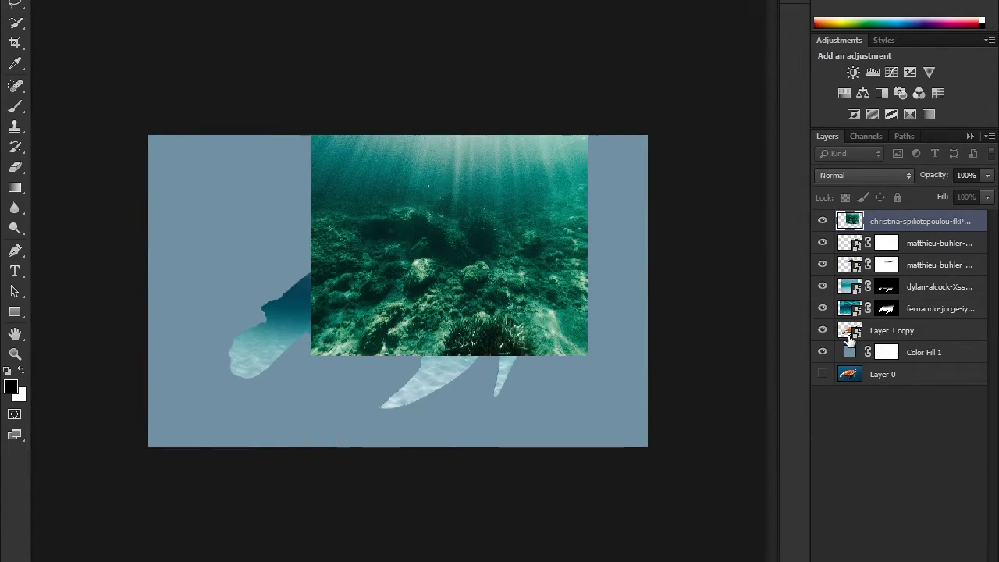
# Step: Mask the reef photo with the turtle outline from Layer 1 copy, then unlink it and shift the photo within the mask
pyautogui.keyDown('ctrl'); pyautogui.click(850, 332); pyautogui.keyUp('ctrl')
pyautogui.click(883, 560)
pyautogui.click(867, 220)
pyautogui.click(850, 221)
pyautogui.moveTo(470, 284); pyautogui.dragTo(444, 267)
pyautogui.click(887, 221)
# Step: Mask out the reef photo's hard lower edge along the belly and part of the head with a large brush
pyautogui.press('b')
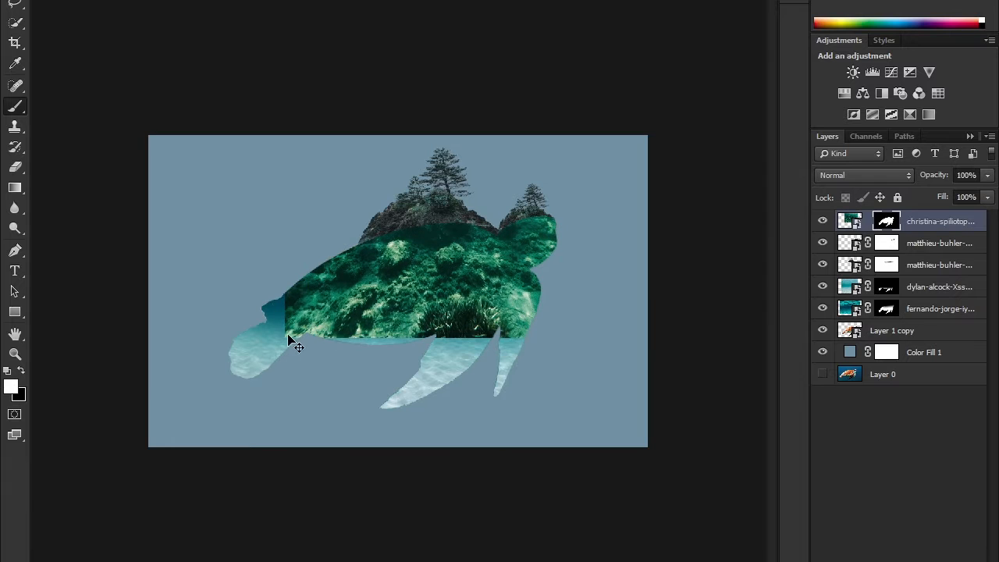
pyautogui.press(']')
pyautogui.press(']')
pyautogui.press(']')
pyautogui.press(']')
pyautogui.press(']')
pyautogui.moveTo(293, 356); pyautogui.dragTo(530, 337)
pyautogui.moveTo(552, 235)
pyautogui.mouseDown()
pyautogui.moveTo(570, 207)
pyautogui.moveTo(570, 276)
pyautogui.mouseUp()
# Step: Refine the reef mask with a smaller brush along its lower edge and uncover the turtle's face
pyautogui.hotkey('ctrl', '+')
pyautogui.hotkey('ctrl', '+')
pyautogui.hotkey('ctrl', '+')
pyautogui.press('[')
pyautogui.press('[')
pyautogui.press('[')
pyautogui.press('[')
pyautogui.press('[')
pyautogui.press('[')
pyautogui.press('[')
pyautogui.press('[')
pyautogui.press('[')
pyautogui.press('[')
pyautogui.moveTo(304, 219)
pyautogui.mouseDown()
pyautogui.moveTo(311, 242)
pyautogui.moveTo(295, 234)
pyautogui.moveTo(243, 245)
pyautogui.moveTo(395, 251)
pyautogui.mouseUp()
pyautogui.press('x')
pyautogui.press('x')
pyautogui.press('x')
pyautogui.moveTo(176, 212); pyautogui.dragTo(257, 221)
pyautogui.hotkey('ctrl', 'z')
pyautogui.moveTo(542, 219); pyautogui.dragTo(316, 248)
pyautogui.moveTo(448, 267)
pyautogui.mouseDown()
pyautogui.moveTo(520, 253)
pyautogui.moveTo(612, 203)
pyautogui.mouseUp()
# Step: Load the turtle outline as a selection and blend the reef around the jaw and neck on its mask
pyautogui.keyDown('ctrl'); pyautogui.click(848, 334); pyautogui.keyUp('ctrl')
pyautogui.moveTo(547, 234); pyautogui.dragTo(636, 180)
pyautogui.press('x')
pyautogui.moveTo(522, 209); pyautogui.dragTo(633, 178)
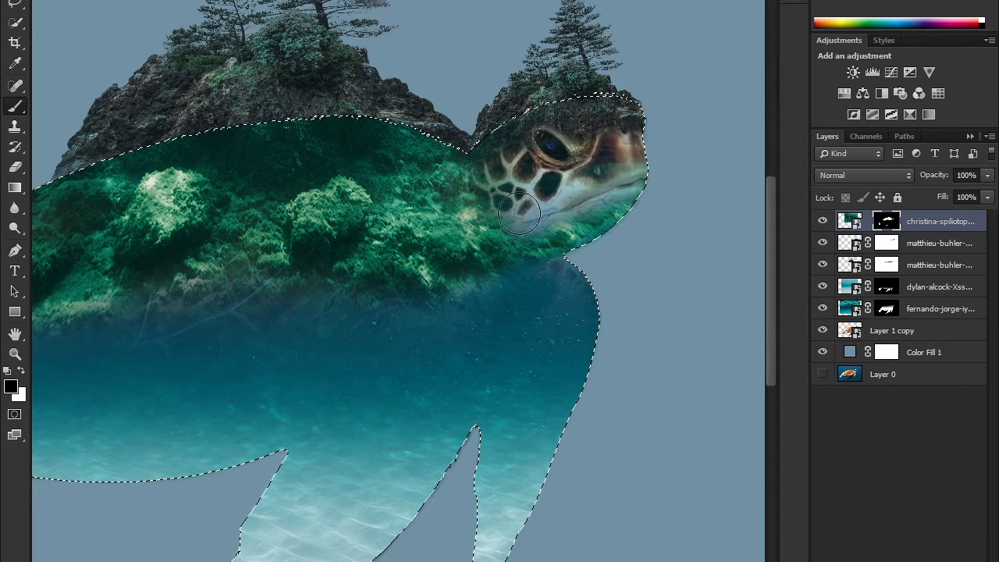
pyautogui.press('x')
pyautogui.moveTo(464, 258); pyautogui.dragTo(578, 177)
# Step: Fade the reef's lower edge into the blue water with a larger brush, extending it across the body and neck
pyautogui.press(']')
pyautogui.press(']')
pyautogui.press(']')
pyautogui.press(']')
pyautogui.press(']')
pyautogui.press(']')
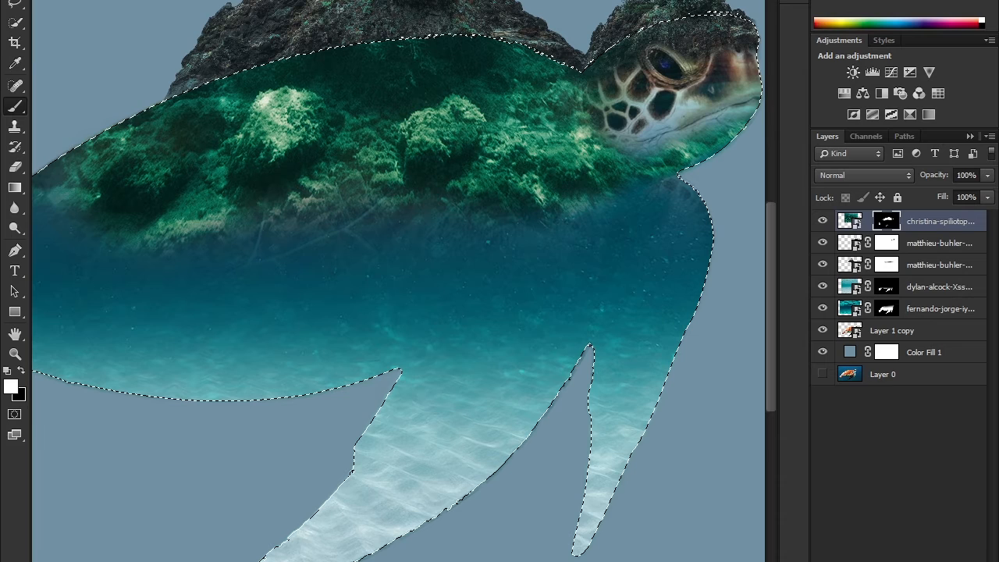
pyautogui.moveTo(221, 276); pyautogui.dragTo(413, 286)
pyautogui.moveTo(584, 128); pyautogui.dragTo(368, 283)
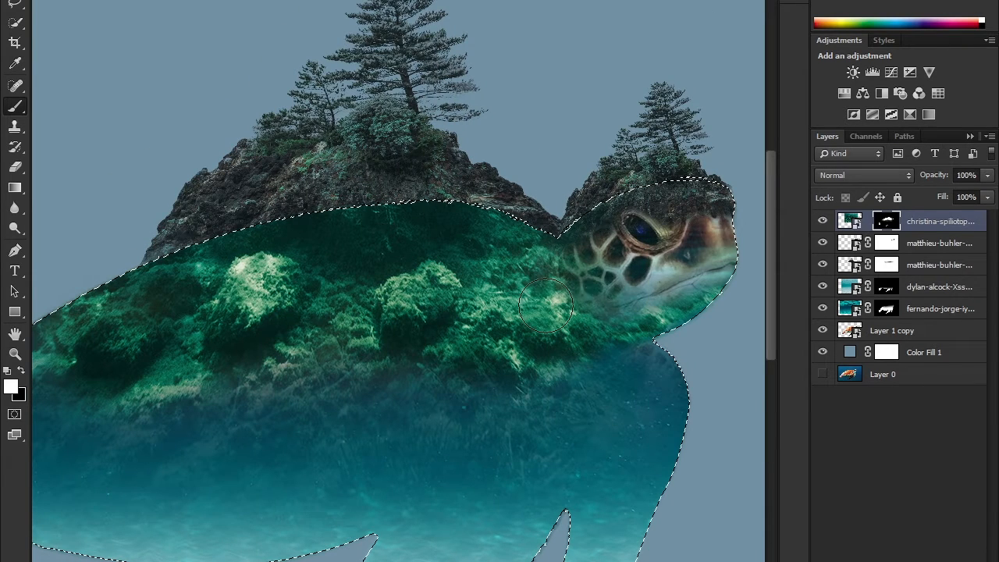
# Step: Remove the selection and soften the reef's upper edge where it meets the bases of the islands
pyautogui.hotkey('ctrl', 'd')
pyautogui.hotkey('ctrl', '-')
pyautogui.moveTo(439, 268); pyautogui.dragTo(390, 269)
pyautogui.hotkey('ctrl', '-')
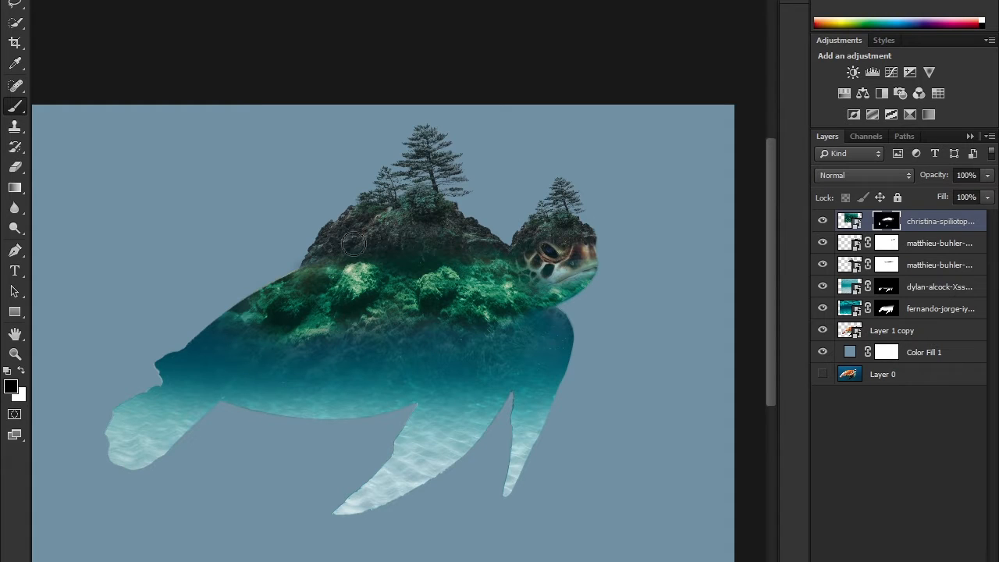
pyautogui.hotkey('ctrl', 'z')
pyautogui.hotkey('ctrl', '+')
pyautogui.hotkey('ctrl', '+')
pyautogui.moveTo(274, 279); pyautogui.dragTo(475, 362)
pyautogui.hotkey('ctrl', '+')
pyautogui.hotkey('ctrl', '+')
pyautogui.press('[')
pyautogui.press('[')
pyautogui.press('[')
pyautogui.press('[')
pyautogui.press('[')
pyautogui.press('[')
pyautogui.press('[')
pyautogui.press('[')
pyautogui.hotkey('ctrl', '0')
pyautogui.hotkey('ctrl', 'd')
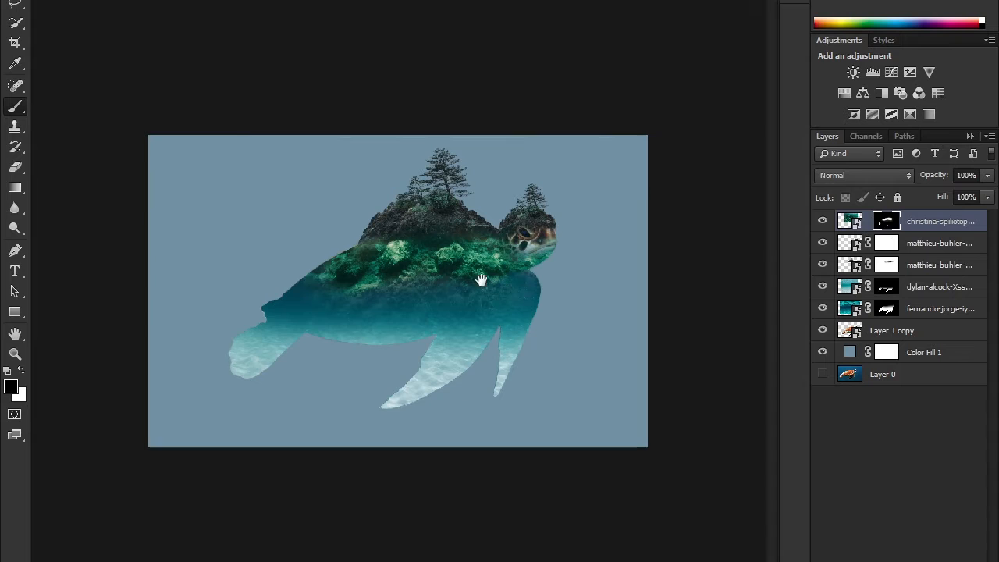
pyautogui.hotkey('ctrl', '0')
pyautogui.press(']')
pyautogui.press(']')
pyautogui.press(']')
pyautogui.press(']')
pyautogui.click(350, 254)
pyautogui.hotkey('ctrl', 'z')
pyautogui.press('[')
pyautogui.press('[')
pyautogui.press('[')
pyautogui.press('[')
pyautogui.press('[')
pyautogui.press('[')
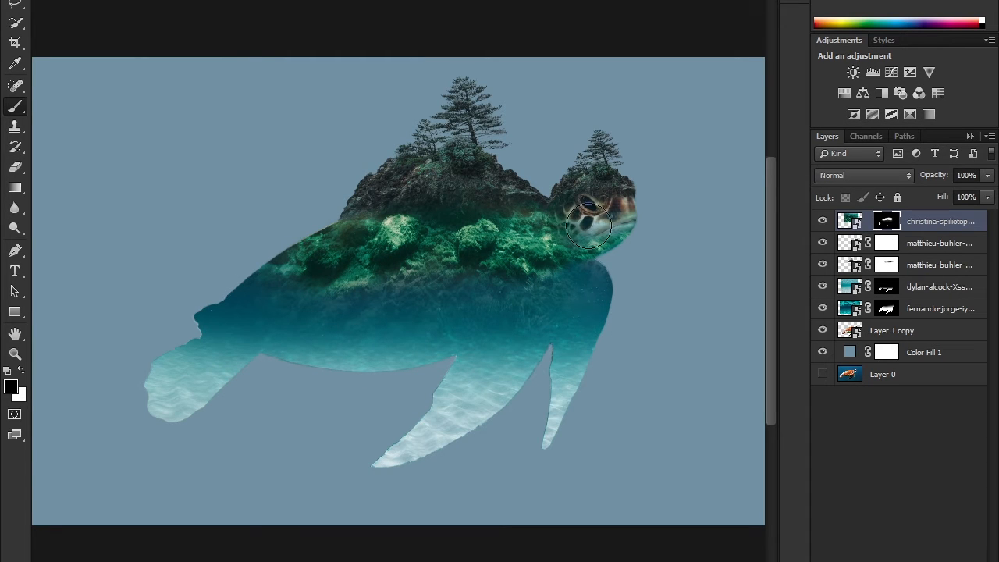
# Step: Add a new layer and clone the island's rock texture down along the shell's upper rear edge
pyautogui.hotkey('ctrl', '2')
pyautogui.hotkey('ctrl', 'shift', 'alt', 'n')
pyautogui.hotkey('ctrl', '+')
pyautogui.hotkey('ctrl', '+')
pyautogui.moveTo(118, 134); pyautogui.dragTo(219, 232)
pyautogui.click(16, 128)
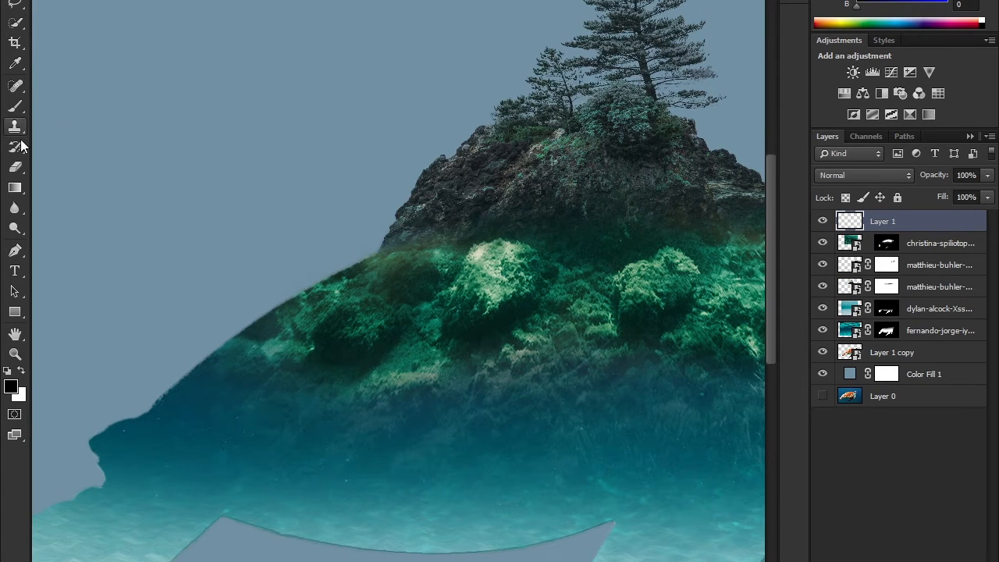
pyautogui.keyDown('alt'); pyautogui.click(421, 214); pyautogui.keyUp('alt')
pyautogui.moveTo(390, 236); pyautogui.dragTo(323, 268)
pyautogui.hotkey('ctrl', 'z')
pyautogui.keyDown('alt'); pyautogui.click(520, 200); pyautogui.keyUp('alt')
pyautogui.moveTo(390, 237); pyautogui.dragTo(248, 315)
pyautogui.moveTo(415, 201); pyautogui.dragTo(340, 229)
# Step: Continue the cloned rock farther down the shell's rear edge using a smaller Clone Stamp
pyautogui.press('[')
pyautogui.press('[')
pyautogui.keyDown('alt'); pyautogui.click(495, 201); pyautogui.keyUp('alt')
pyautogui.moveTo(279, 294); pyautogui.dragTo(196, 368)
pyautogui.keyDown('alt'); pyautogui.click(307, 294); pyautogui.keyUp('alt')
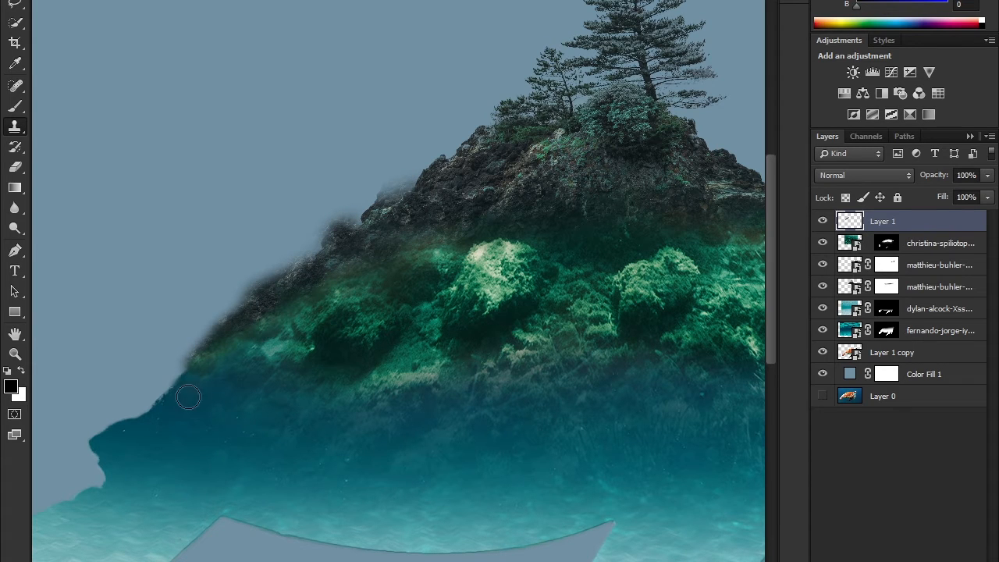
# Step: Clone more rock to fill the gap beside the large island and thicken the slope along the shell
pyautogui.moveTo(348, 225); pyautogui.dragTo(431, 181)
pyautogui.moveTo(286, 273); pyautogui.dragTo(402, 188)
pyautogui.keyDown('alt'); pyautogui.click(480, 183); pyautogui.keyUp('alt')
pyautogui.keyDown('alt'); pyautogui.click(322, 254); pyautogui.keyUp('alt')
pyautogui.moveTo(267, 281)
pyautogui.mouseDown()
pyautogui.moveTo(306, 260)
pyautogui.moveTo(253, 311)
pyautogui.moveTo(223, 319)
pyautogui.mouseUp()
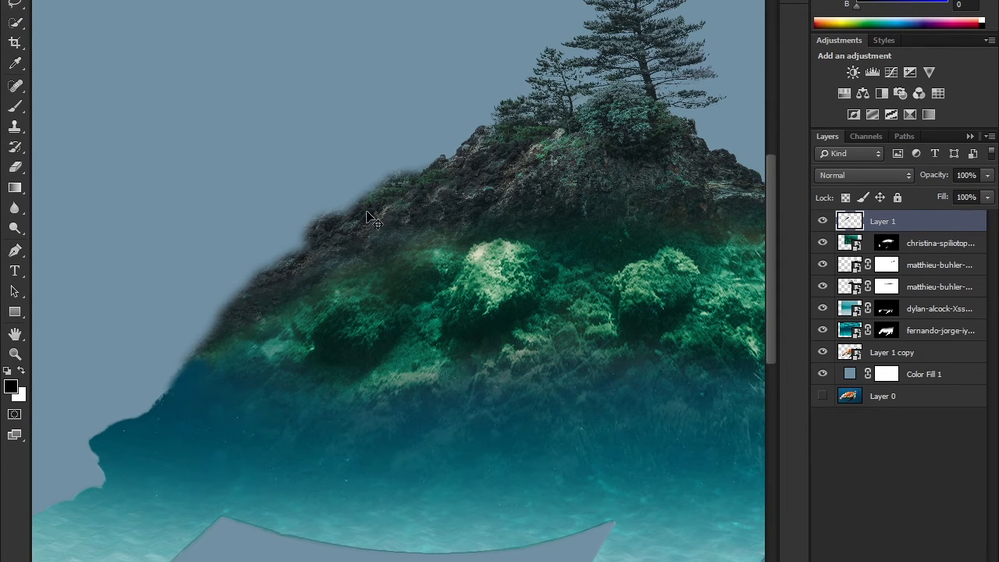
# Step: Add a mask to Layer 1 and trim the cloned rock's blurry outer edge into a crisp, irregular outline
pyautogui.hotkey('ctrl', '-')
pyautogui.hotkey('ctrl', '-')
pyautogui.hotkey('ctrl', '+')
pyautogui.hotkey('ctrl', '+')
pyautogui.hotkey('ctrl', '+')
pyautogui.moveTo(396, 252); pyautogui.dragTo(672, 276)
pyautogui.hotkey('ctrl', '+')
pyautogui.click(884, 561)
pyautogui.press('b')
pyautogui.moveTo(203, 510)
pyautogui.mouseDown()
pyautogui.moveTo(335, 332)
pyautogui.moveTo(468, 216)
pyautogui.moveTo(522, 204)
pyautogui.mouseUp()
pyautogui.moveTo(320, 390); pyautogui.dragTo(407, 278)
pyautogui.moveTo(252, 451); pyautogui.dragTo(177, 554)
pyautogui.moveTo(290, 415); pyautogui.dragTo(246, 467)
pyautogui.moveTo(675, 105); pyautogui.dragTo(292, 484)
pyautogui.moveTo(290, 362); pyautogui.dragTo(375, 345)
pyautogui.moveTo(334, 274); pyautogui.dragTo(73, 501)
pyautogui.moveTo(338, 458); pyautogui.dragTo(284, 458)
pyautogui.hotkey('ctrl', '0')
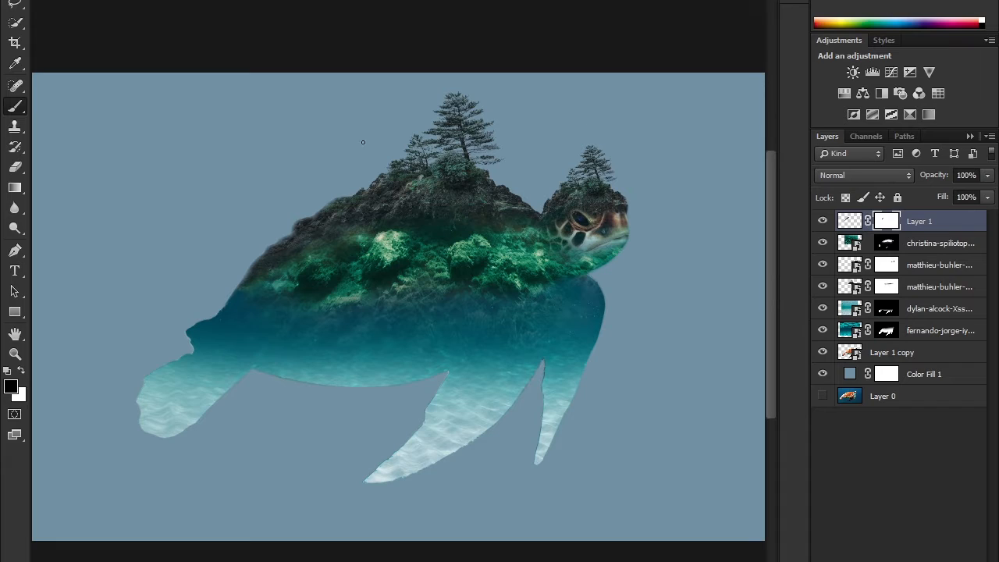
# Step: Place the underwater photo with the pebble seabed as the top layer
pyautogui.click(42, 0)
pyautogui.click(60, 166)
pyautogui.doubleClick(562, 343)
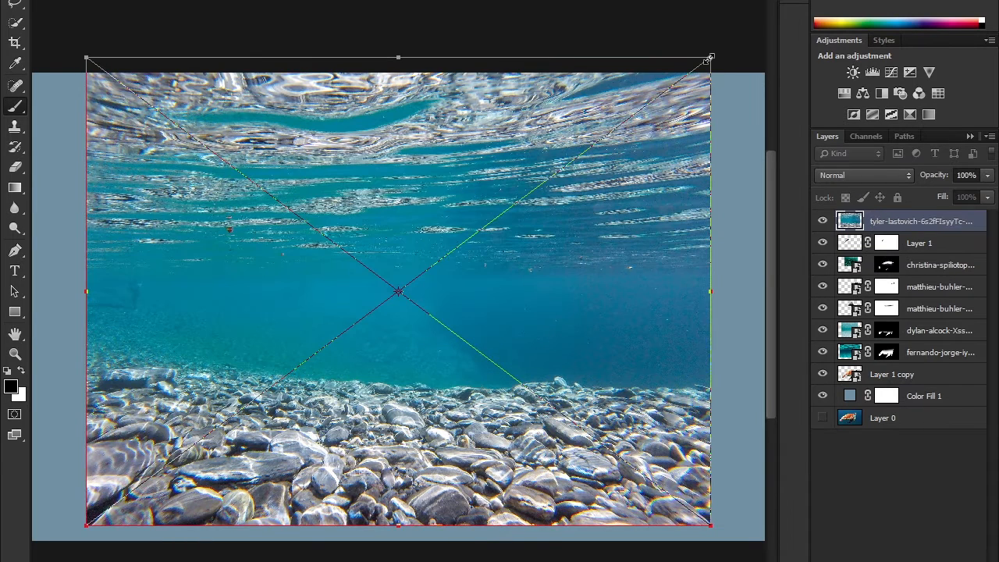
pyautogui.press('Return')
# Step: Cut the placed photo down to its pebble seabed and convert the layer back to a smart object
pyautogui.press('m')
pyautogui.moveTo(83, 373); pyautogui.dragTo(715, 533)
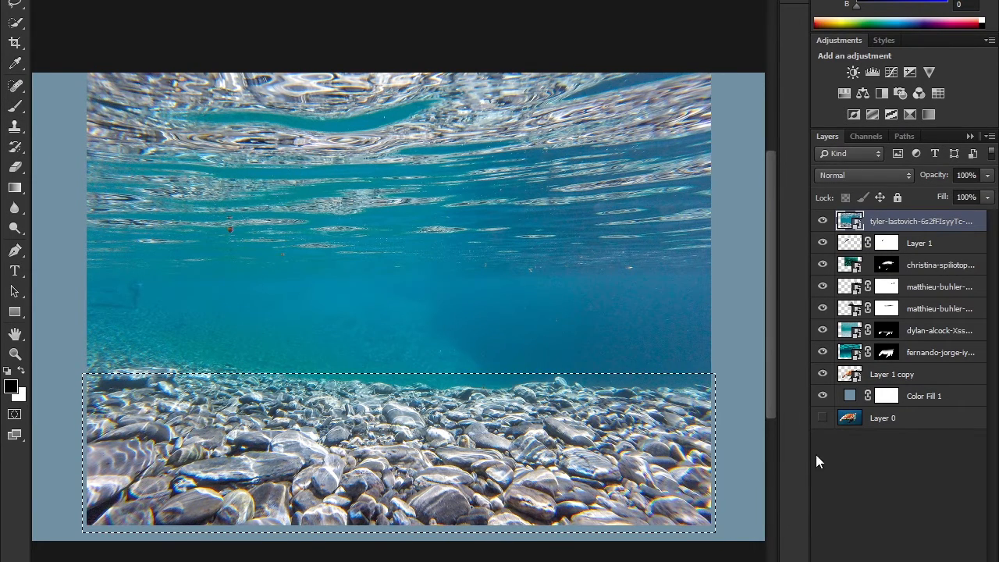
pyautogui.hotkey('ctrl', 'shift', 'i')
pyautogui.press('Delete')
pyautogui.rightClick(891, 221)
pyautogui.click(959, 224)
pyautogui.hotkey('ctrl', 'd')
pyautogui.rightClick(961, 223)
pyautogui.click(796, 125)
# Step: Scale down the pebble seabed photo and position it across the turtle's flippers and lower belly
pyautogui.hotkey('ctrl', '-')
pyautogui.hotkey('ctrl', 't')
pyautogui.moveTo(606, 437); pyautogui.dragTo(556, 425)
pyautogui.moveTo(384, 369); pyautogui.dragTo(361, 359)
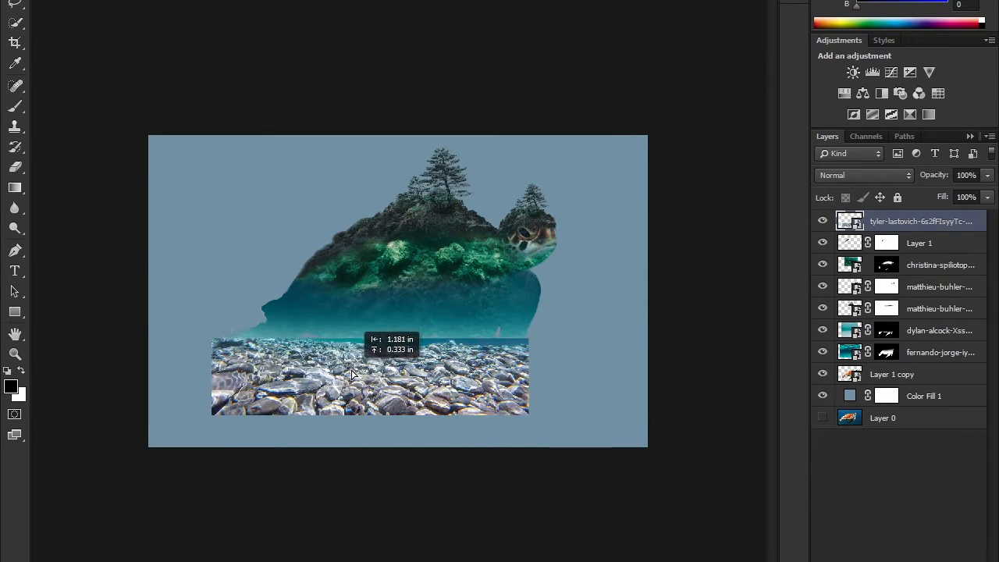
pyautogui.press('Return')
# Step: Mask the pebble photo to the turtle's silhouette using the outline of Layer 1 copy
pyautogui.keyDown('ctrl'); pyautogui.click(893, 375); pyautogui.keyUp('ctrl')
pyautogui.keyDown('ctrl'); pyautogui.click(850, 375); pyautogui.keyUp('ctrl')
pyautogui.click(876, 221)
pyautogui.click(885, 561)
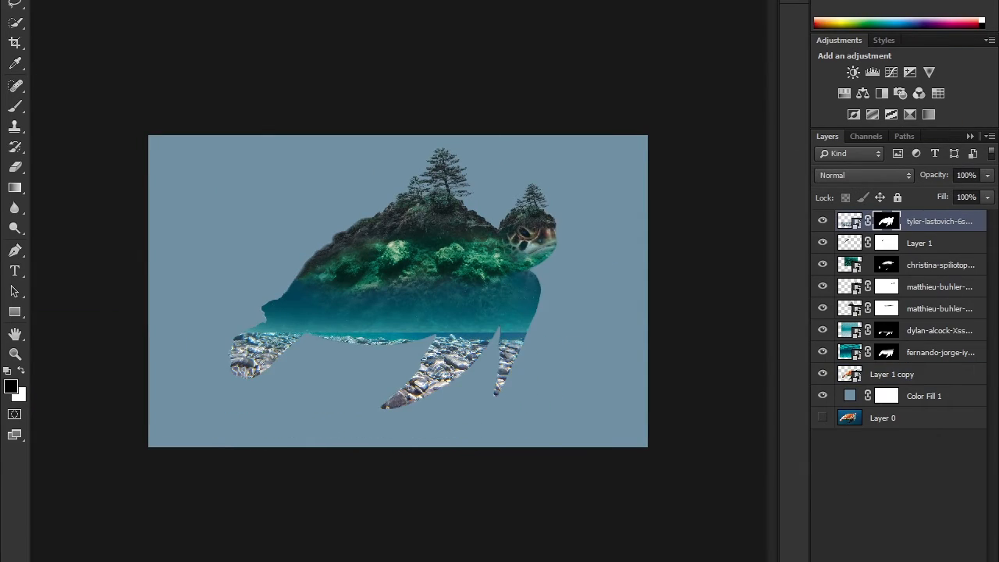
# Step: Soften the pebble layer's mask inside the turtle selection so the seabed fades into the water and flippers, then deselect
pyautogui.hotkey('ctrl', '+')
pyautogui.hotkey('ctrl', '+')
pyautogui.moveTo(648, 375); pyautogui.dragTo(723, 267)
pyautogui.press('b')
pyautogui.keyDown('ctrl'); pyautogui.click(850, 374); pyautogui.keyUp('ctrl')
pyautogui.moveTo(285, 252); pyautogui.dragTo(249, 255)
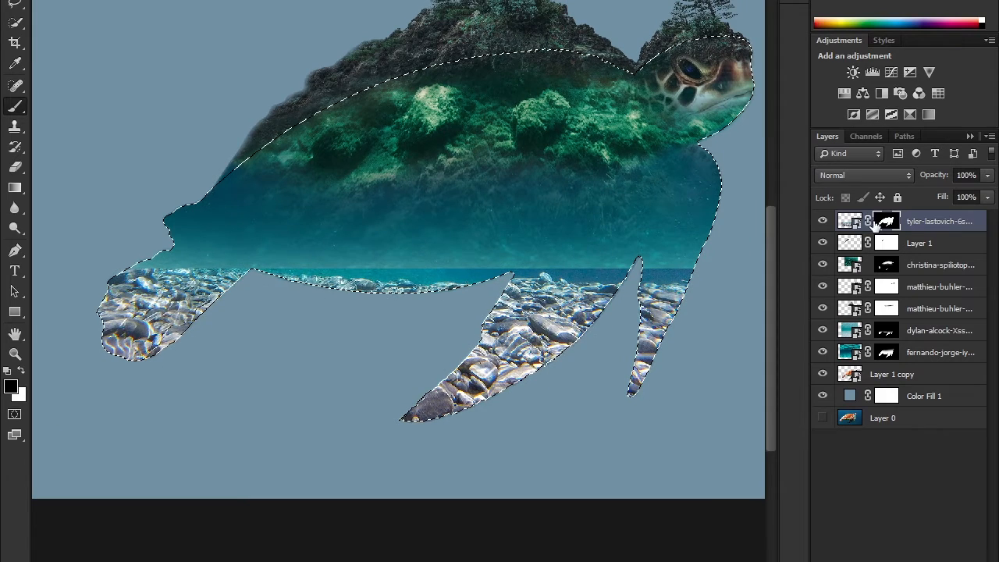
pyautogui.moveTo(176, 253)
pyautogui.mouseDown()
pyautogui.moveTo(484, 273)
pyautogui.moveTo(331, 279)
pyautogui.moveTo(264, 274)
pyautogui.moveTo(556, 282)
pyautogui.moveTo(528, 352)
pyautogui.moveTo(607, 295)
pyautogui.moveTo(193, 296)
pyautogui.moveTo(631, 413)
pyautogui.mouseUp()
pyautogui.press('v')
pyautogui.hotkey('ctrl', '0')
pyautogui.hotkey('ctrl', 'd')
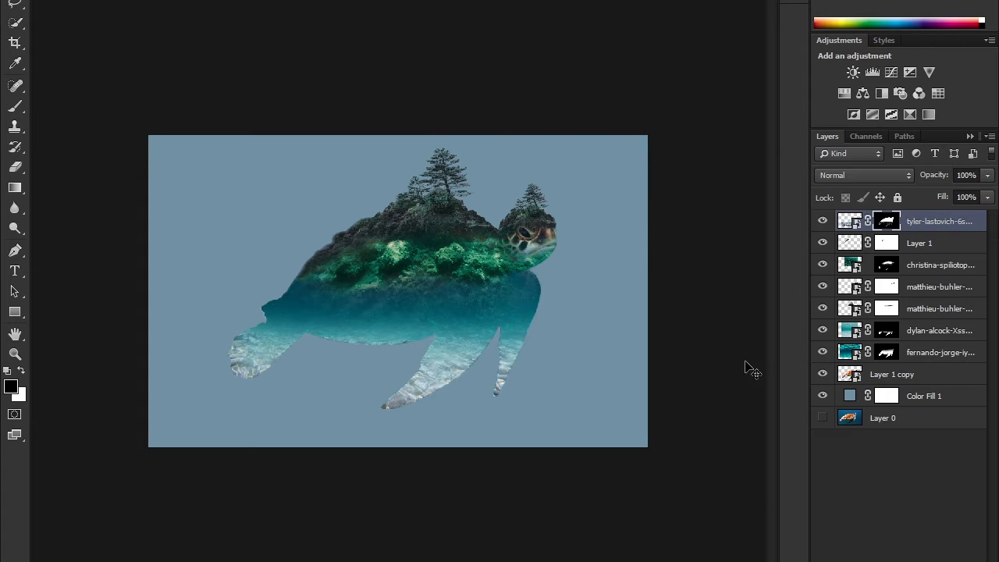
# Step: Create a new top layer and stroke the turtle's work path on it with a thin dark blue brush
pyautogui.hotkey('ctrl', '+')
pyautogui.press('b')
pyautogui.hotkey('ctrl', 'shift', 'alt', 'n')
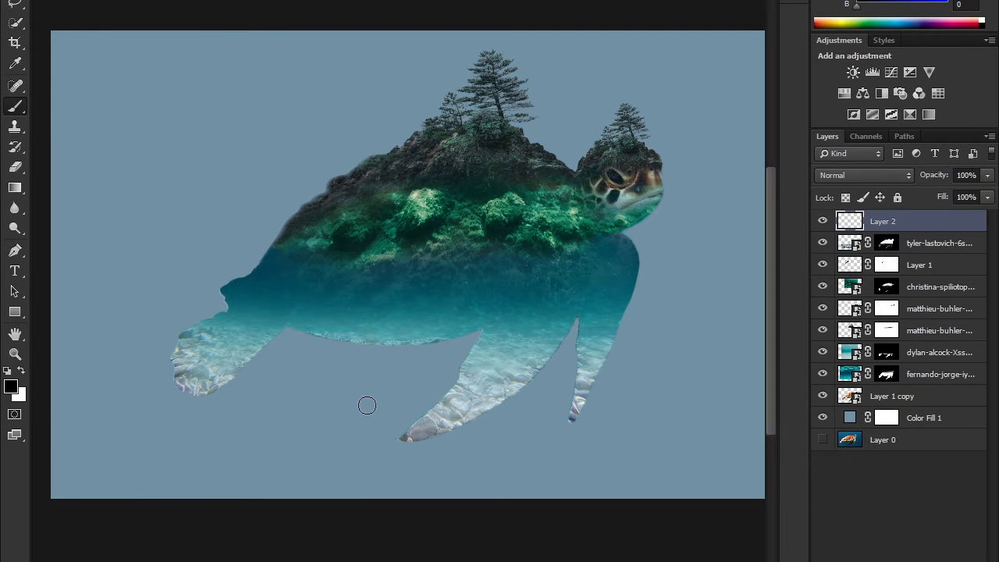
pyautogui.click(905, 136)
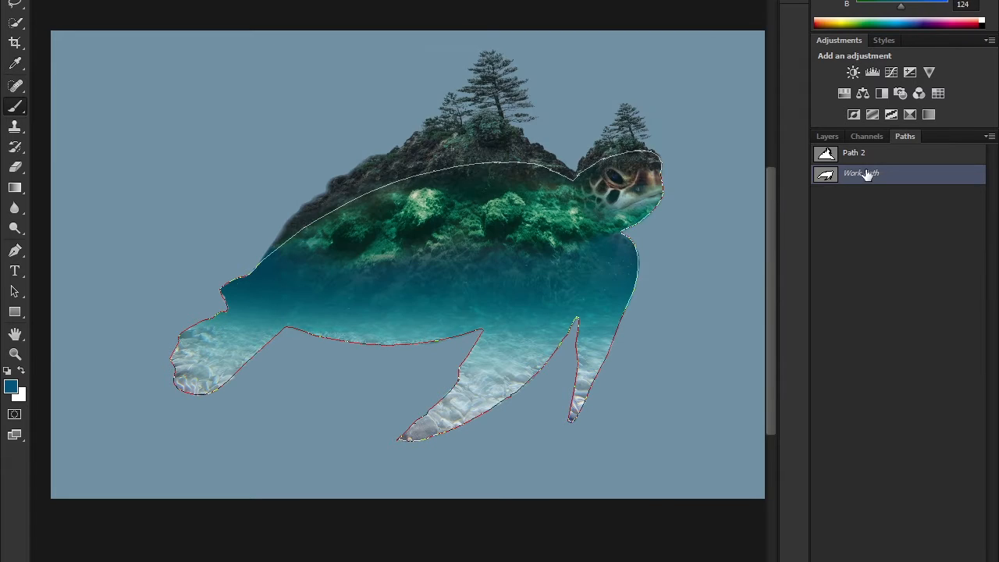
pyautogui.rightClick(867, 172)
pyautogui.click(863, 262)
pyautogui.press('Return')
# Step: Deselect the path, add a mask to Layer 2 and hide the outline where it crosses the shell and head
pyautogui.click(828, 136)
pyautogui.click(905, 137)
pyautogui.click(907, 348)
pyautogui.click(828, 136)
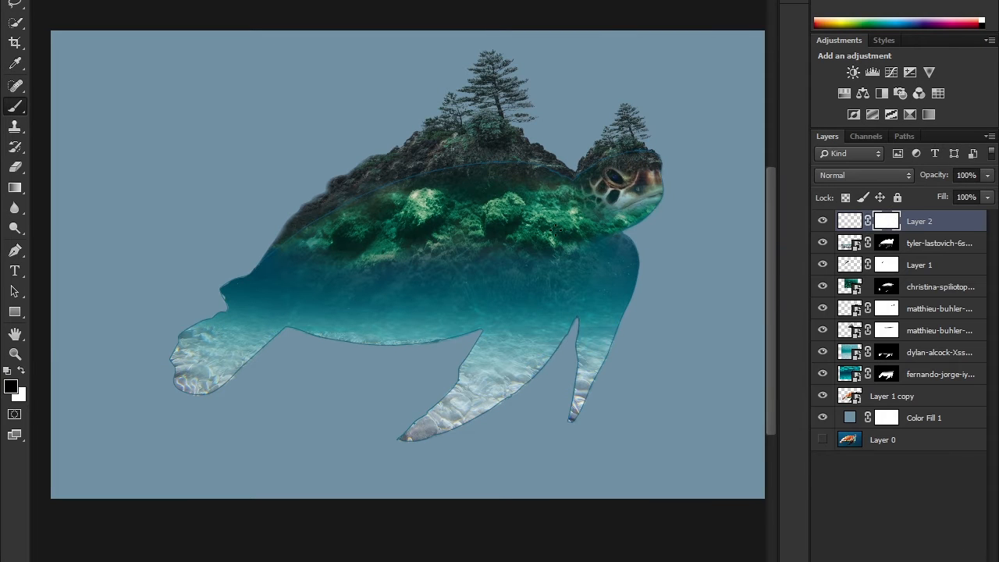
pyautogui.press('v')
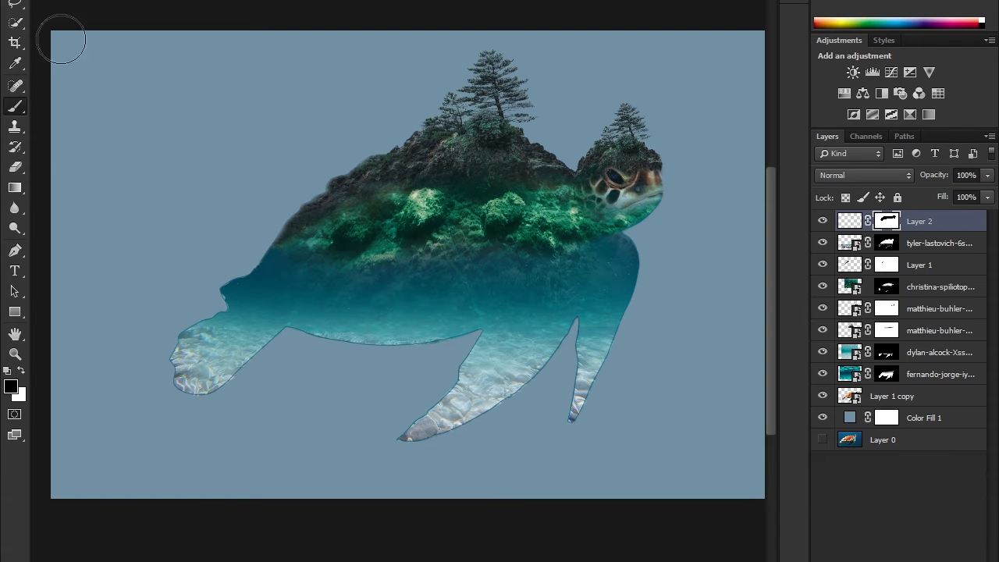
pyautogui.hotkey('ctrl', '-')
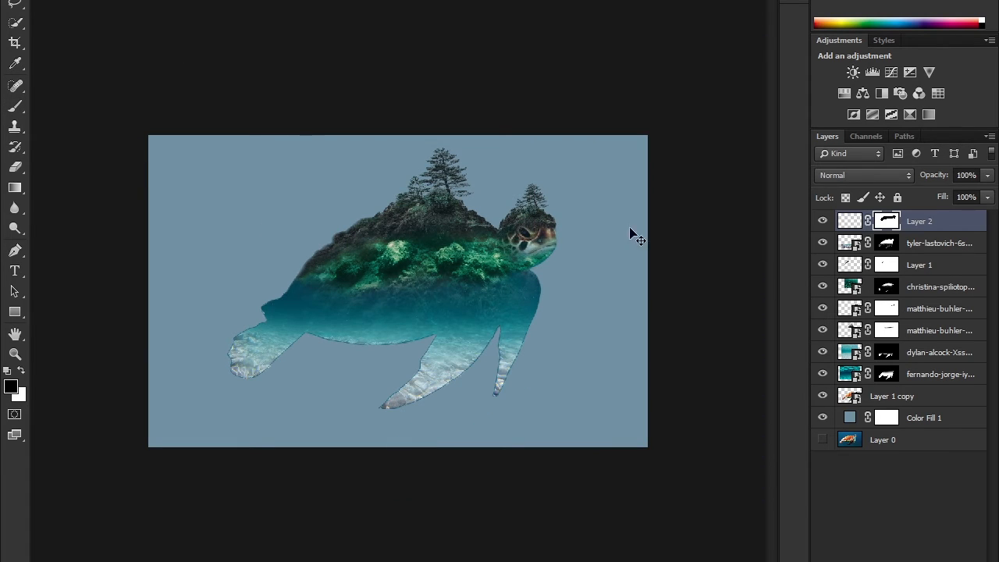
# Step: Change the Color Fill 1 background to a very pale light blue
pyautogui.doubleClick(856, 419)
pyautogui.moveTo(491, 114); pyautogui.dragTo(356, 93)
pyautogui.click(657, 78)
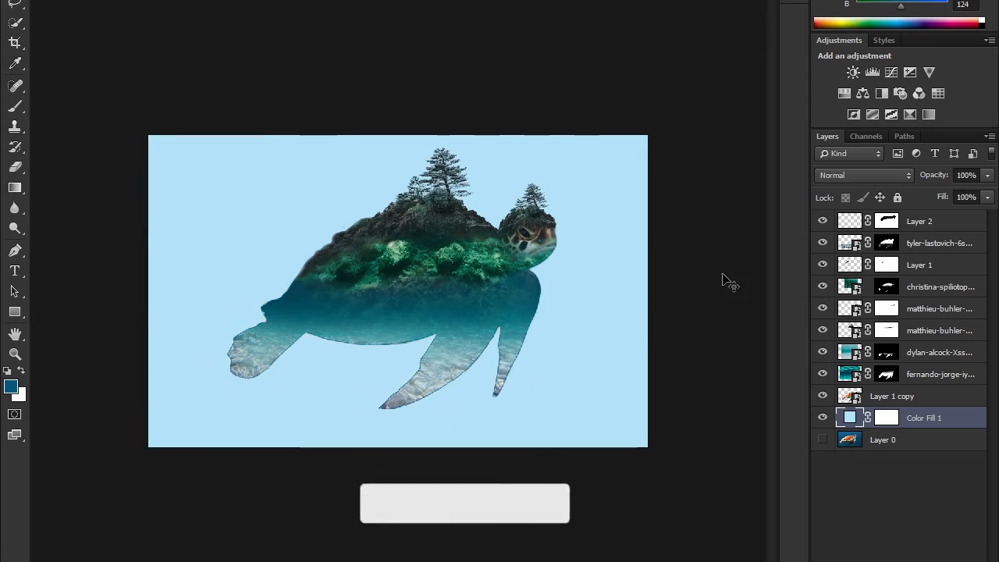
pyautogui.doubleClick(850, 417)
pyautogui.click(346, 96)
pyautogui.press('Return')
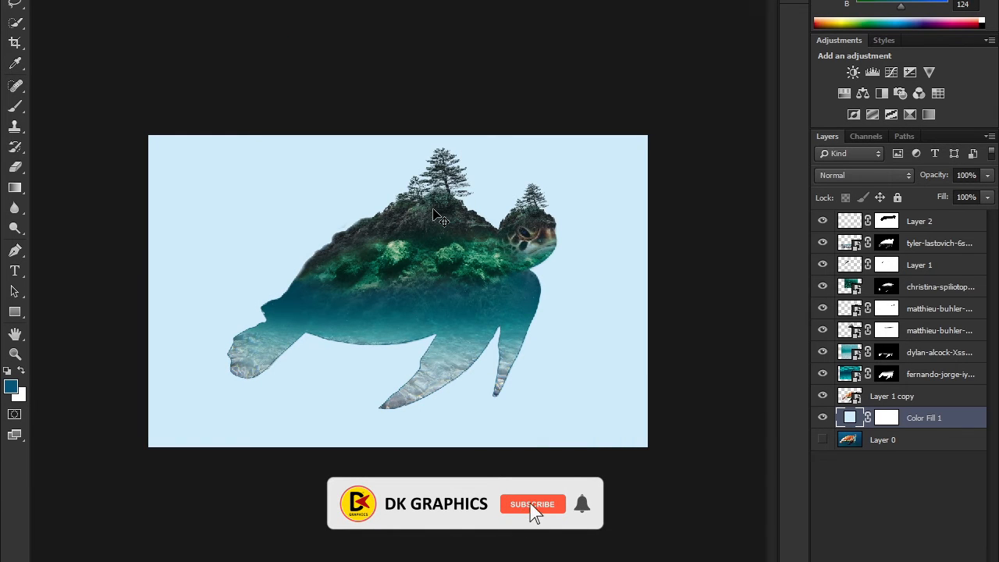
# Step: Group all the turtle layers from Layer 2 down to Layer 1 copy
pyautogui.hotkey('ctrl', '0')
pyautogui.keyDown('shift'); pyautogui.click(929, 396); pyautogui.keyUp('shift')
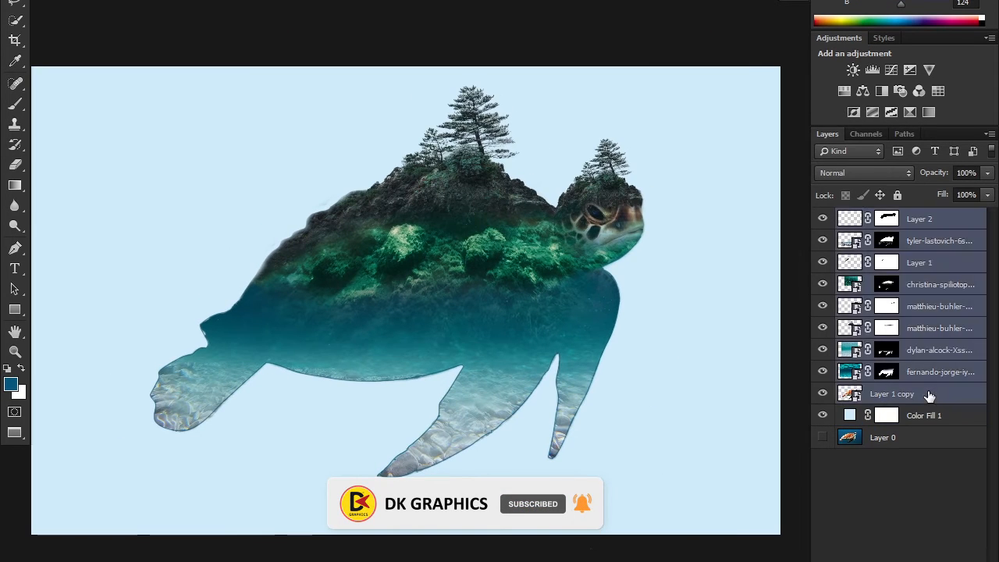
pyautogui.hotkey('ctrl', 'g')
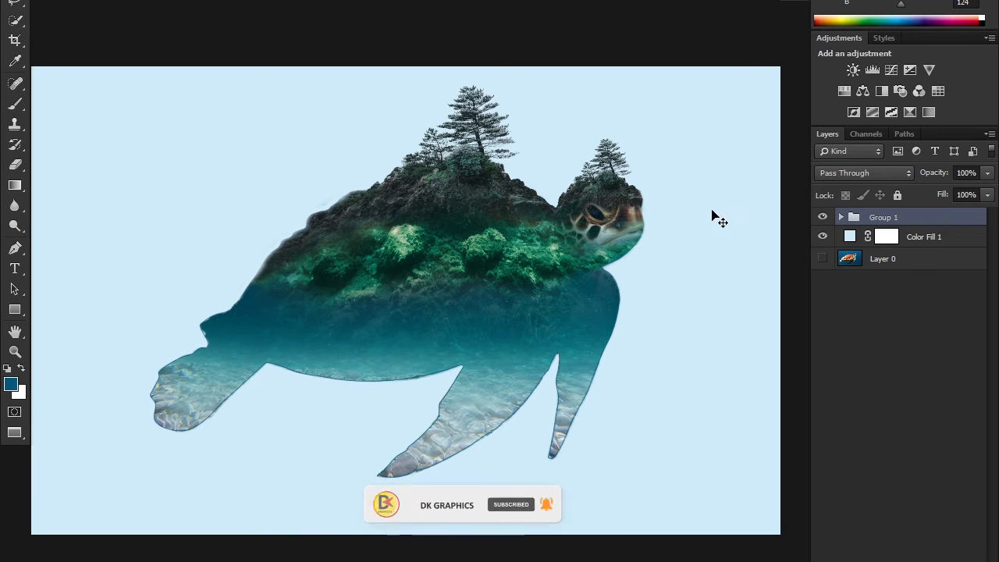
# Step: Expand Group 1 and touch up Layer 1's mask along the rock slope's outer edge
pyautogui.click(841, 217)
pyautogui.click(899, 280)
pyautogui.press('b')
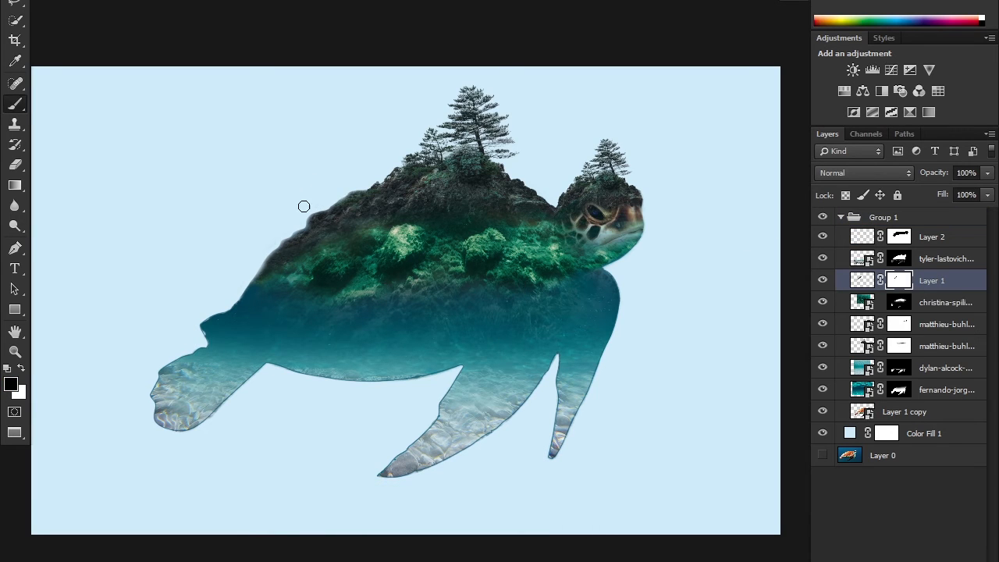
# Step: Paint on the pebble layer's mask within the turtle selection to bring back more pebbles on the flippers, then deselect
pyautogui.click(899, 258)
pyautogui.press('x')
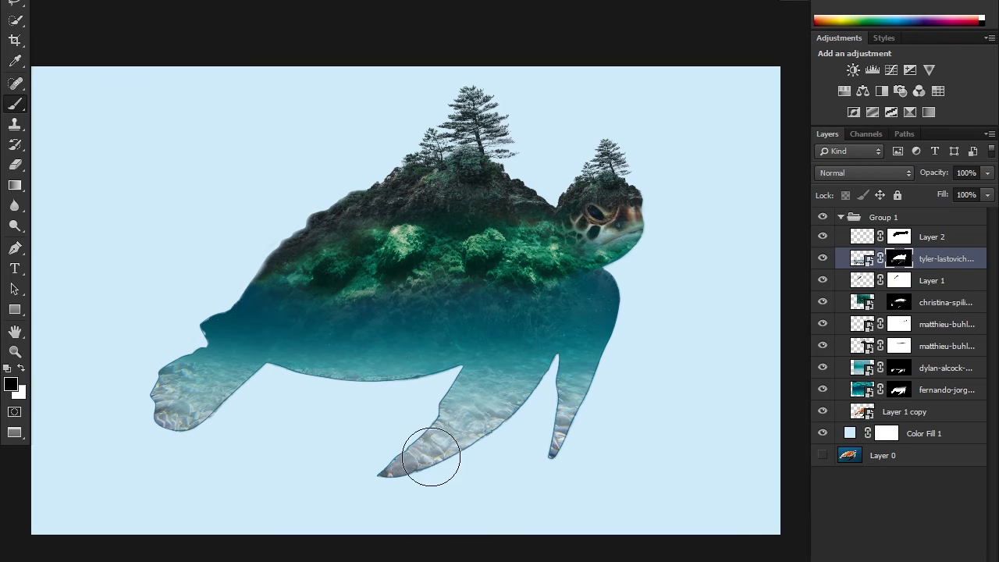
pyautogui.keyDown('ctrl'); pyautogui.click(861, 411); pyautogui.keyUp('ctrl')
pyautogui.moveTo(500, 398); pyautogui.dragTo(417, 445)
pyautogui.moveTo(226, 379); pyautogui.dragTo(175, 412)
pyautogui.moveTo(573, 394); pyautogui.dragTo(556, 449)
pyautogui.hotkey('ctrl', 'd')
pyautogui.click(904, 412)
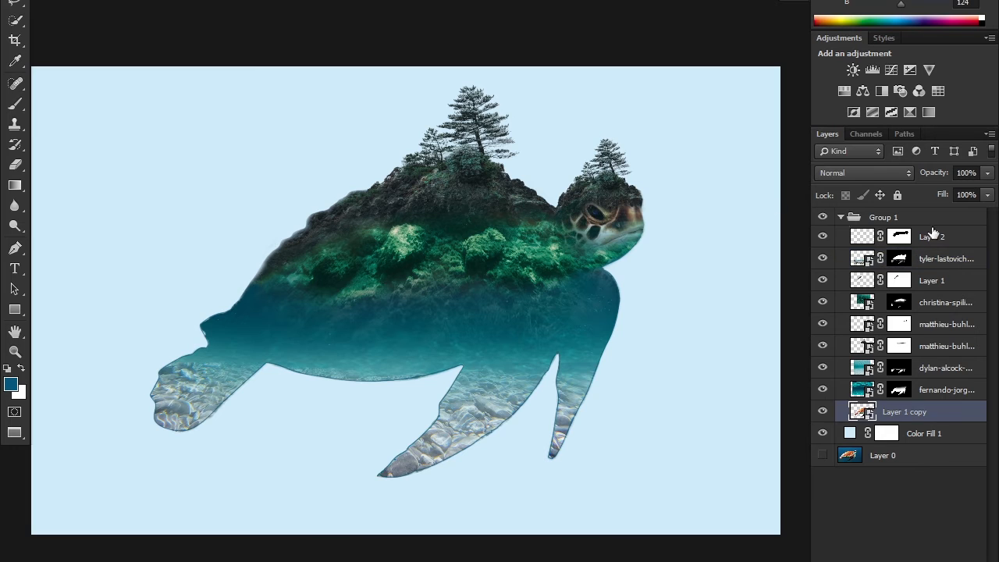
# Step: Collapse Group 1, add a Levels adjustment clipped to it, and brighten the turtle
pyautogui.click(841, 217)
pyautogui.click(884, 217)
pyautogui.click(902, 559)
pyautogui.click(899, 406)
pyautogui.moveTo(468, 274); pyautogui.dragTo(391, 326)
pyautogui.moveTo(756, 137); pyautogui.dragTo(726, 138)
pyautogui.keyDown('alt'); pyautogui.click(858, 228); pyautogui.keyUp('alt')
pyautogui.moveTo(758, 184); pyautogui.dragTo(745, 185)
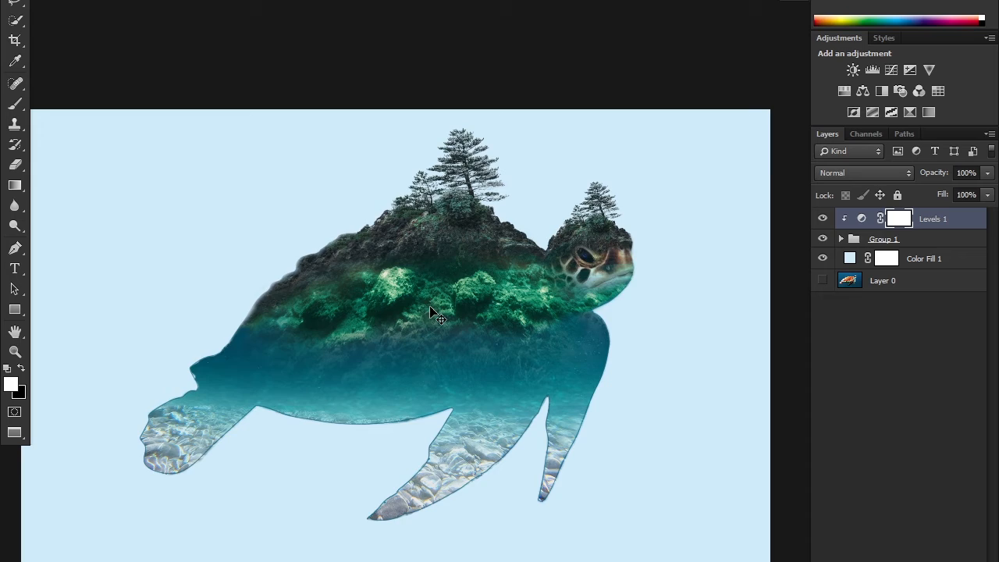
# Step: Trim the hazy outer edge of the rock slope on Layer 1's mask, then select and collapse Group 1
pyautogui.hotkey('ctrl', '-')
pyautogui.moveTo(482, 343); pyautogui.dragTo(515, 311)
pyautogui.click(841, 238)
pyautogui.click(841, 239)
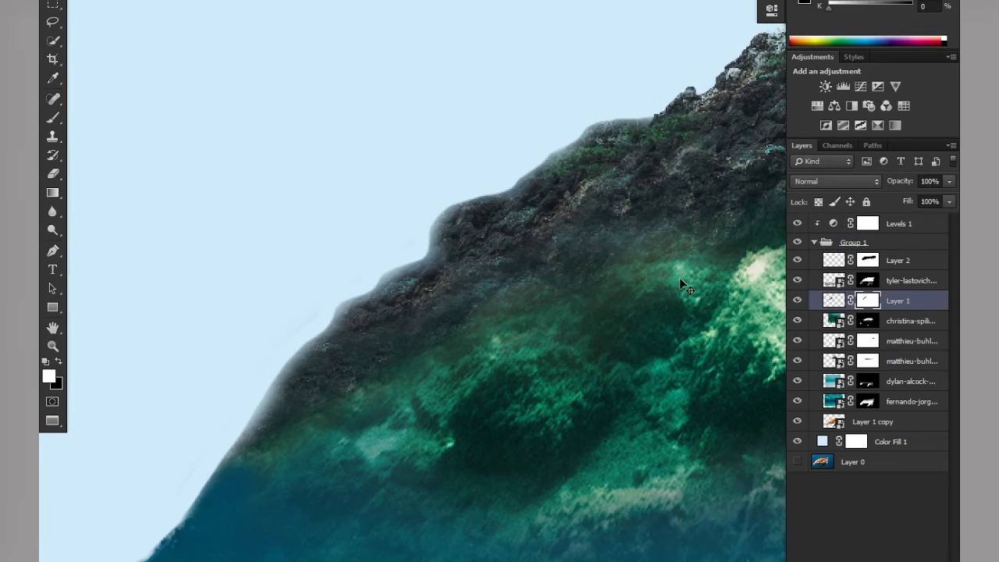
pyautogui.press('b')
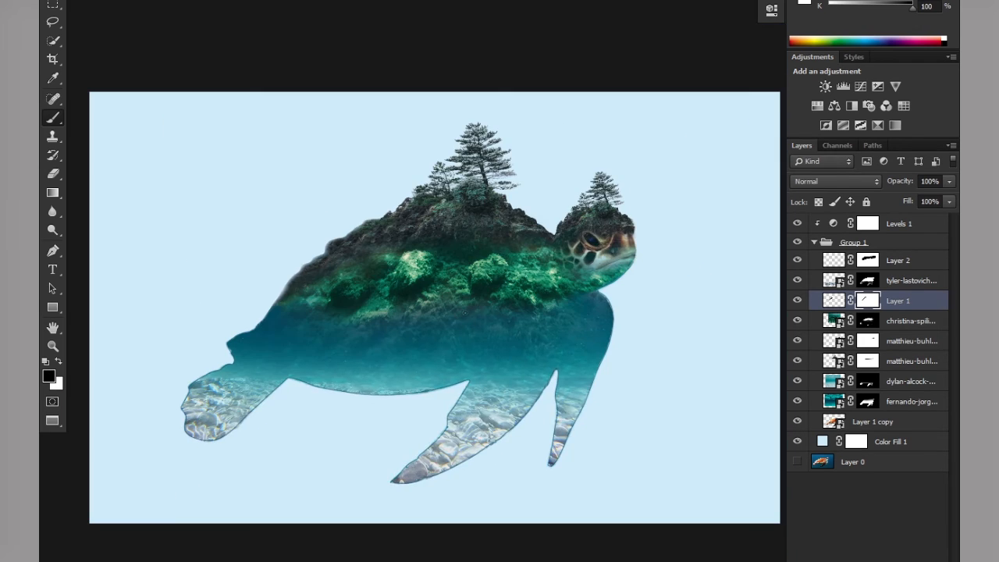
pyautogui.click(853, 242)
pyautogui.click(814, 242)
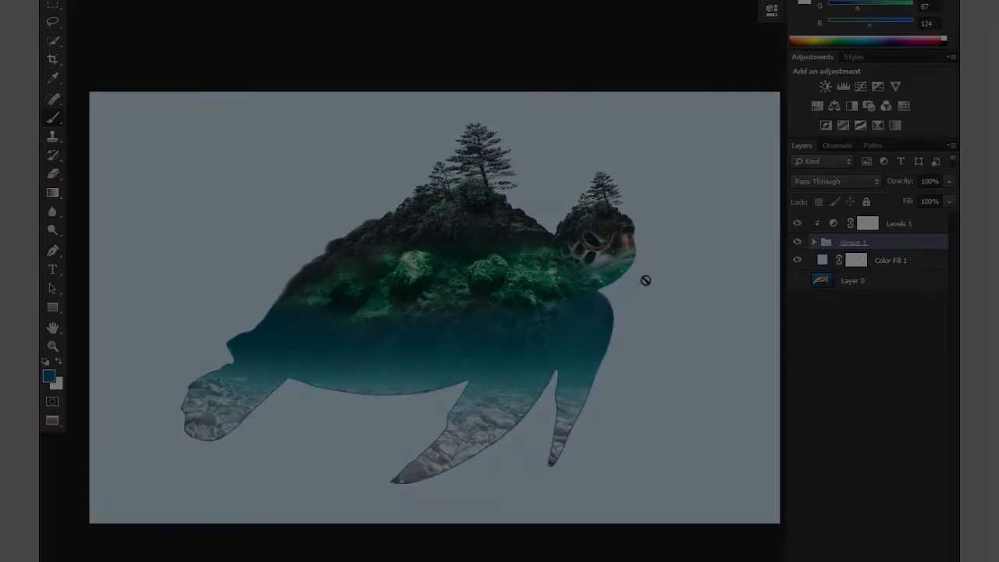